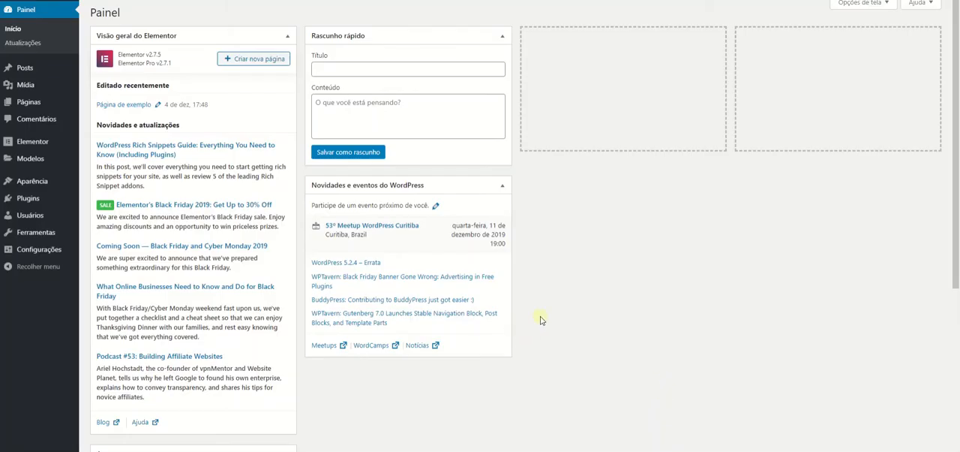
Open the Theme Builder from the WordPress templates area (Modelos).
{"action": "mouse_move", "coordinate": [30, 144]}
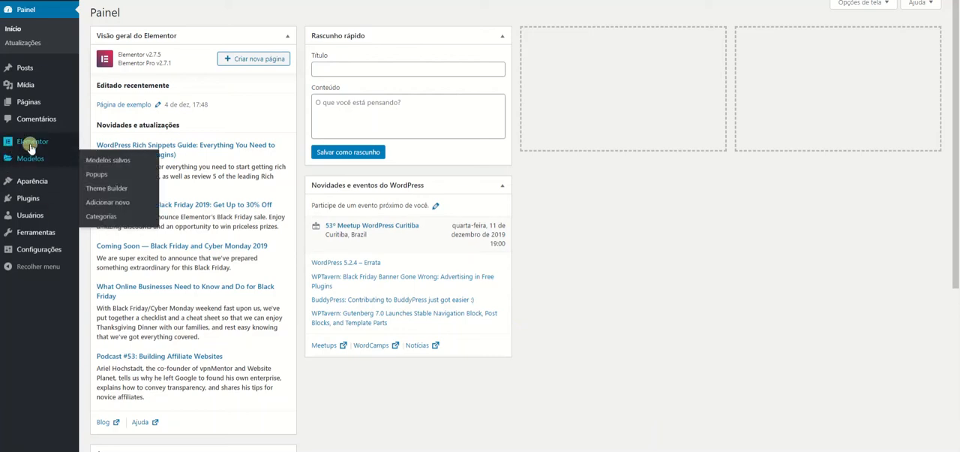
{"action": "mouse_move", "coordinate": [33, 163]}
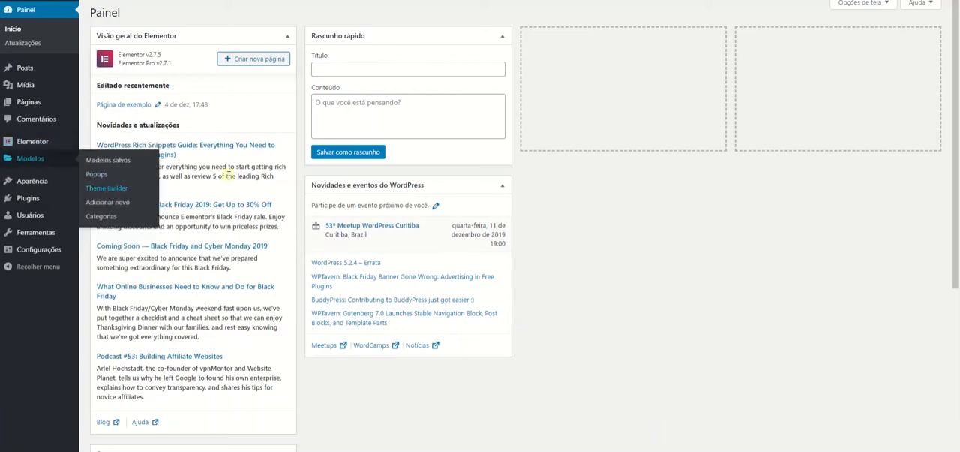
{"action": "left_click", "coordinate": [113, 190]}
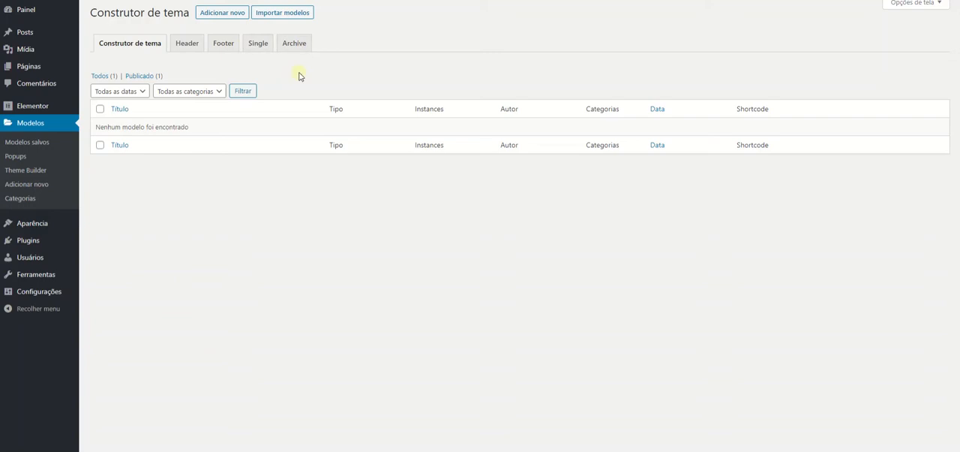
Create a new template of type Header named Cabeçalho.
{"action": "left_click", "coordinate": [225, 15]}
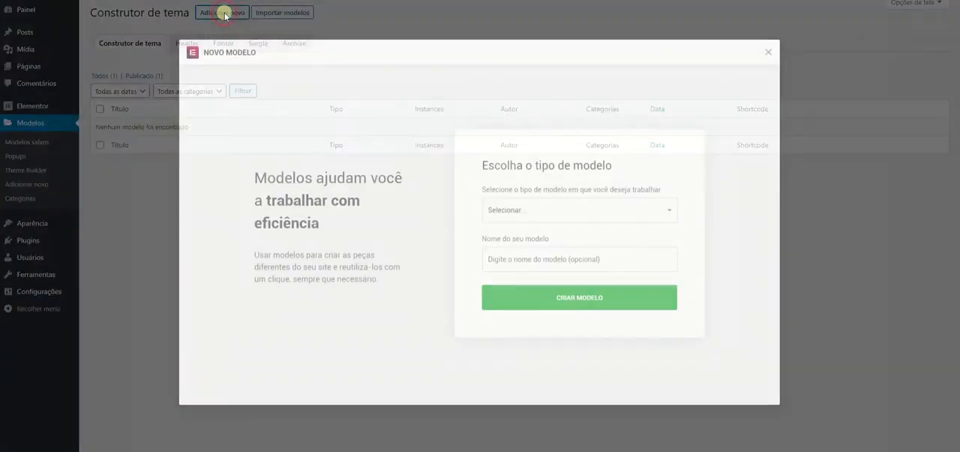
{"action": "left_click", "coordinate": [486, 207]}
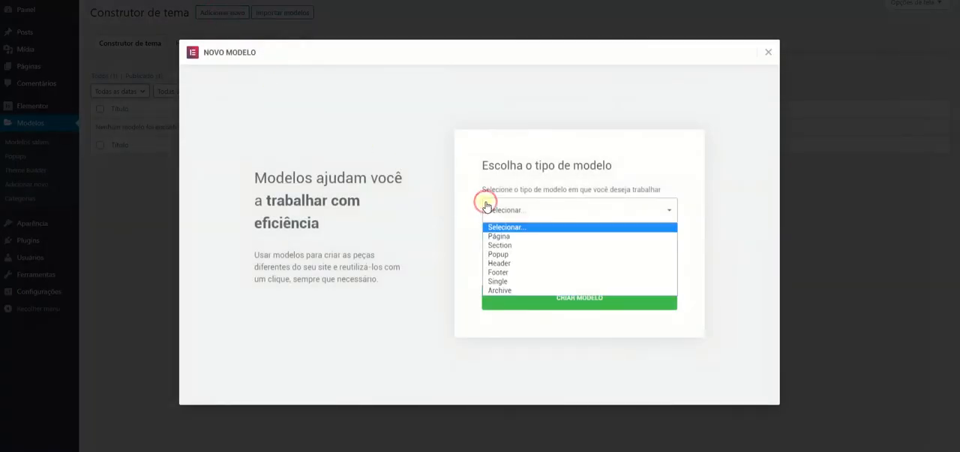
{"action": "left_click", "coordinate": [525, 262]}
{"action": "left_click", "coordinate": [527, 258]}
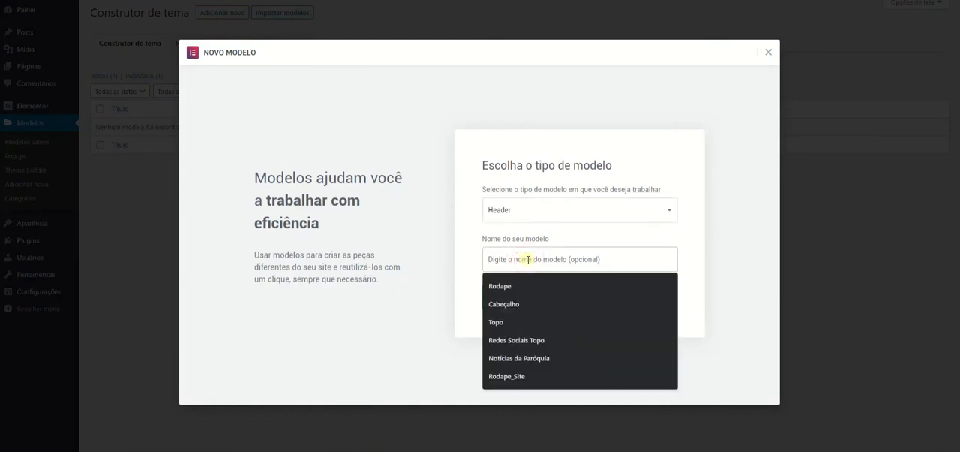
{"action": "left_click", "coordinate": [521, 303]}
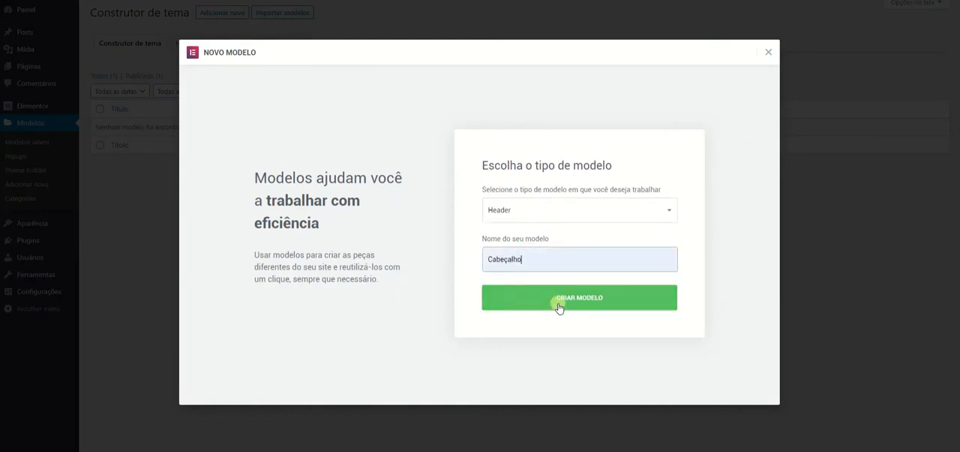
{"action": "left_click", "coordinate": [559, 304]}
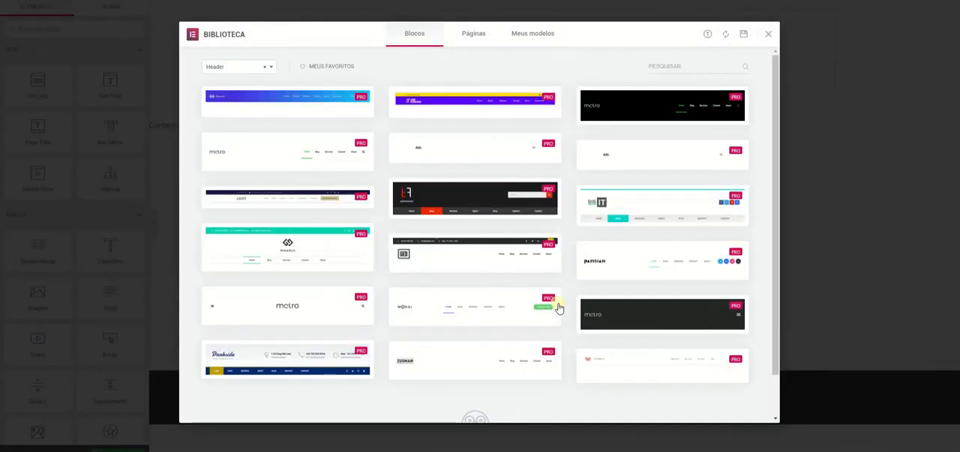
Look through the premade header blocks in the library and close it without inserting one.
{"action": "scroll", "coordinate": [572, 278], "scroll_direction": "down", "scroll_amount": 1}
{"action": "scroll", "coordinate": [572, 278], "scroll_direction": "up", "scroll_amount": 1}
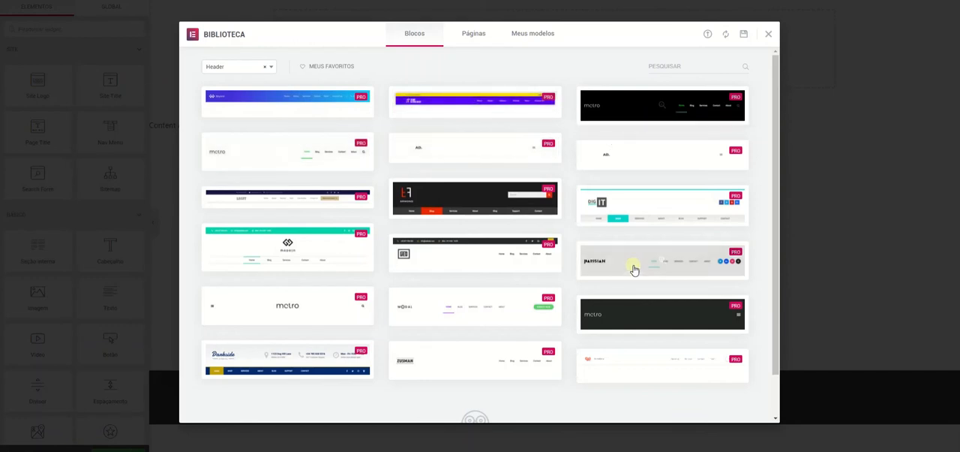
{"action": "scroll", "coordinate": [635, 267], "scroll_direction": "down", "scroll_amount": 2}
{"action": "scroll", "coordinate": [635, 268], "scroll_direction": "up", "scroll_amount": 2}
{"action": "mouse_move", "coordinate": [416, 158]}
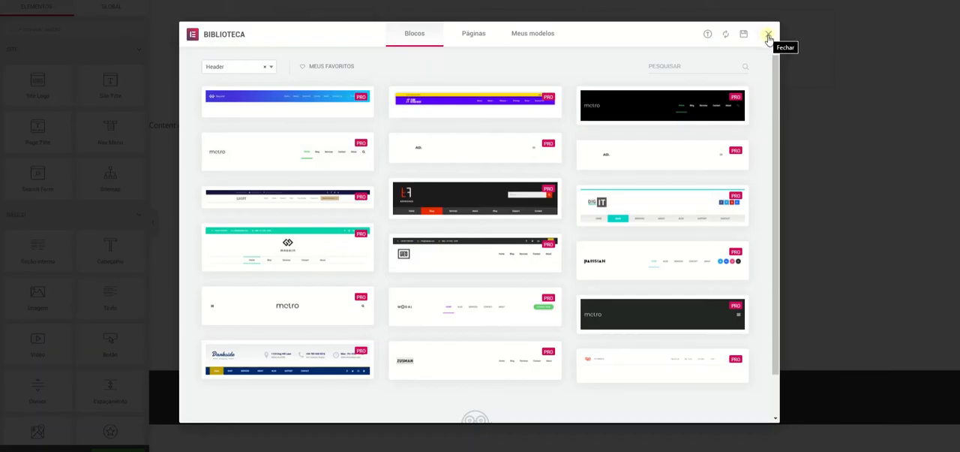
{"action": "left_click", "coordinate": [769, 36]}
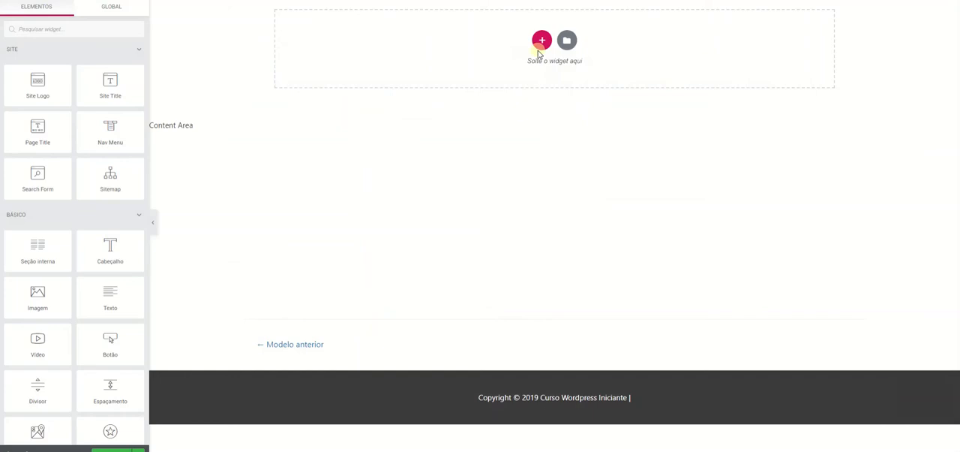
Add a single-column section to the header and place a Seção interna widget inside it.
{"action": "left_click", "coordinate": [541, 41]}
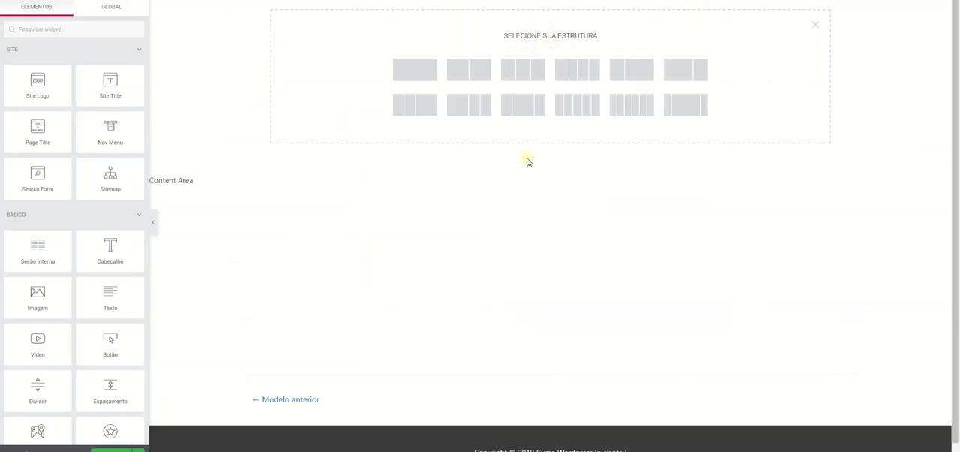
{"action": "left_click", "coordinate": [426, 70]}
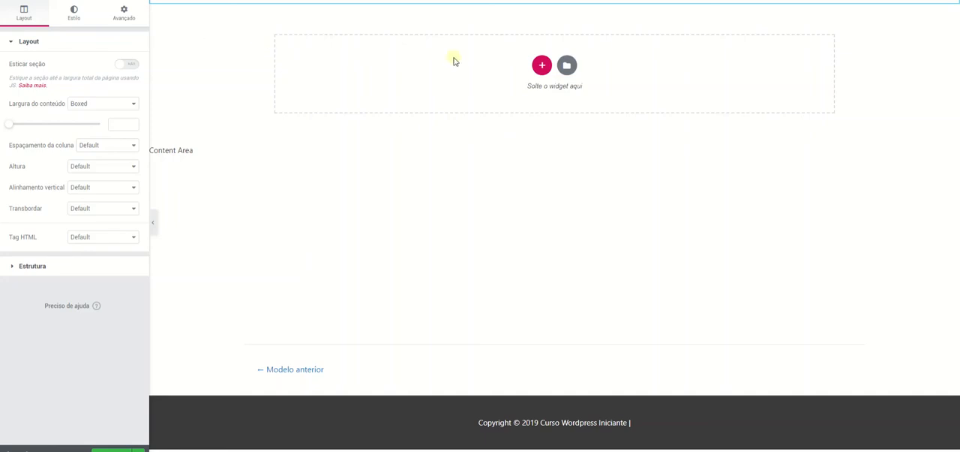
{"action": "left_click", "coordinate": [542, 65]}
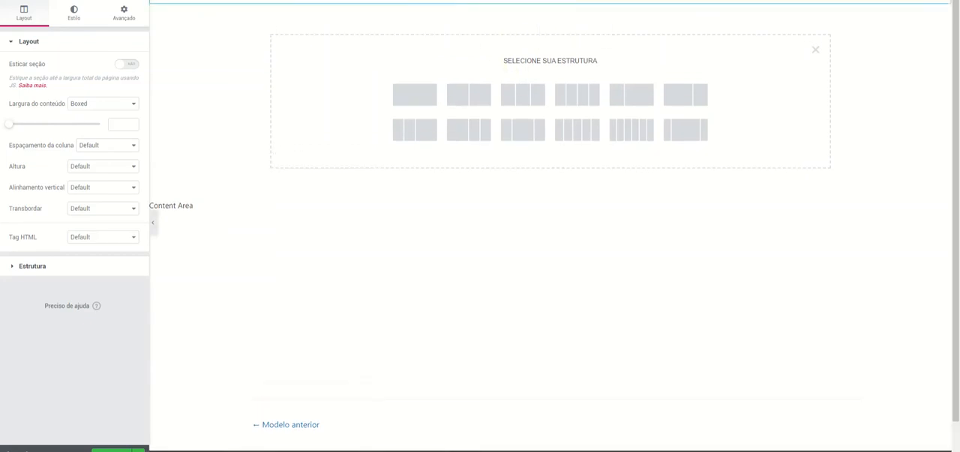
{"action": "left_click", "coordinate": [138, 1]}
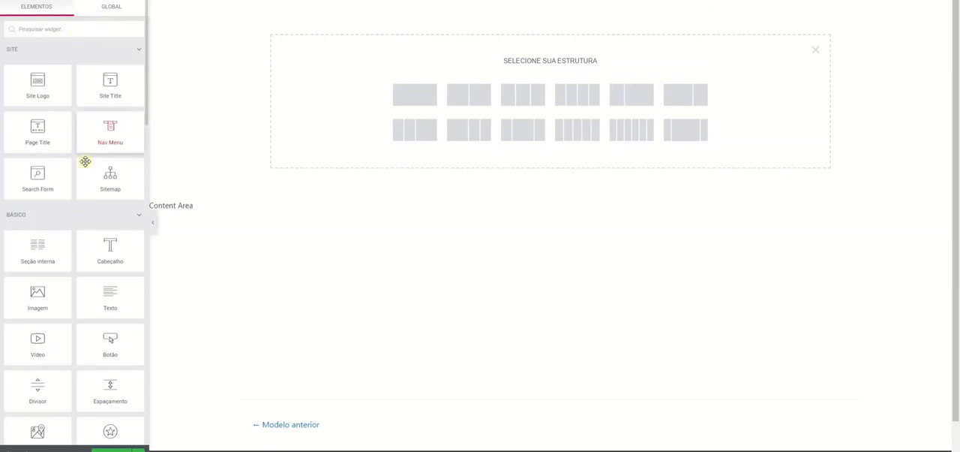
{"action": "left_click_drag", "start_coordinate": [53, 253], "coordinate": [589, 3]}
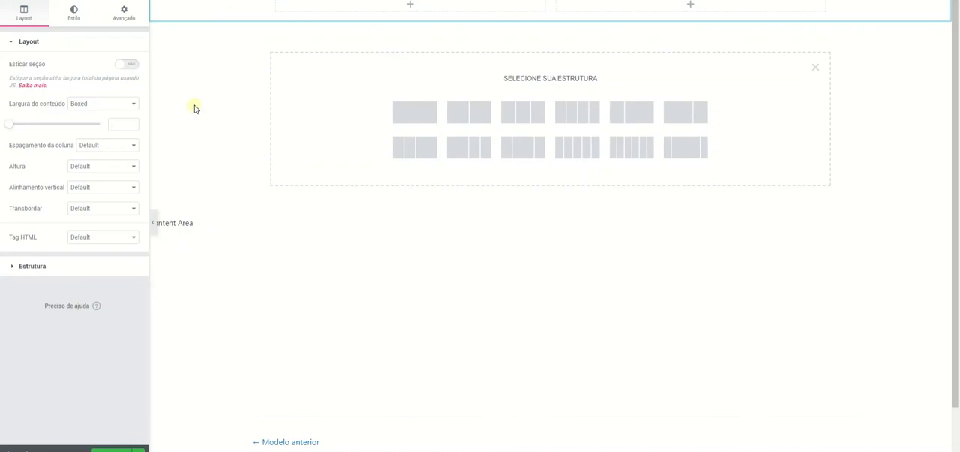
Stretch the outer section across the page and set its content width to Largura total.
{"action": "left_click", "coordinate": [129, 65]}
{"action": "left_click", "coordinate": [112, 103]}
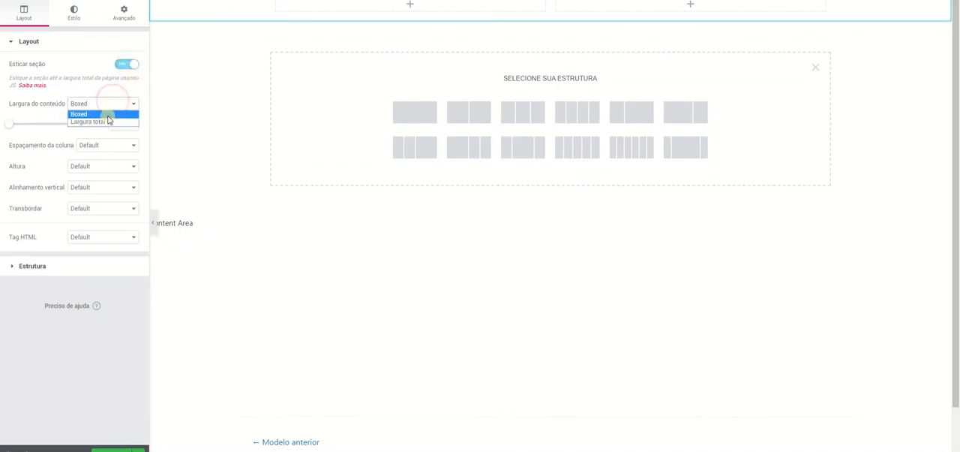
{"action": "left_click", "coordinate": [106, 122]}
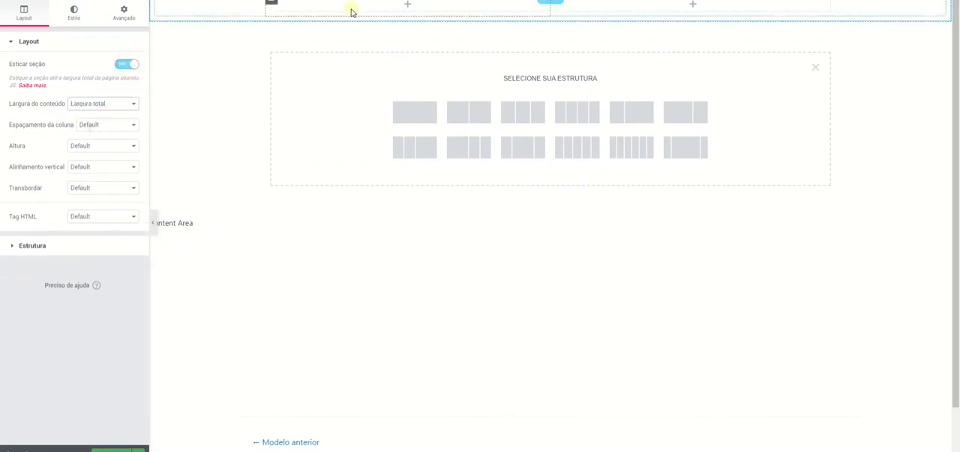
Delete the first column of the inner section.
{"action": "left_click", "coordinate": [137, 5]}
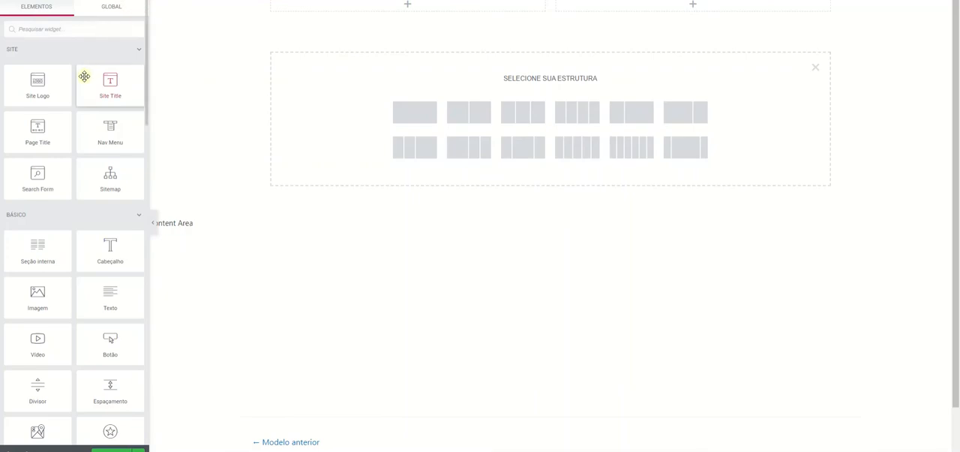
{"action": "left_click_drag", "start_coordinate": [38, 248], "coordinate": [368, 19]}
{"action": "right_click", "coordinate": [367, 6]}
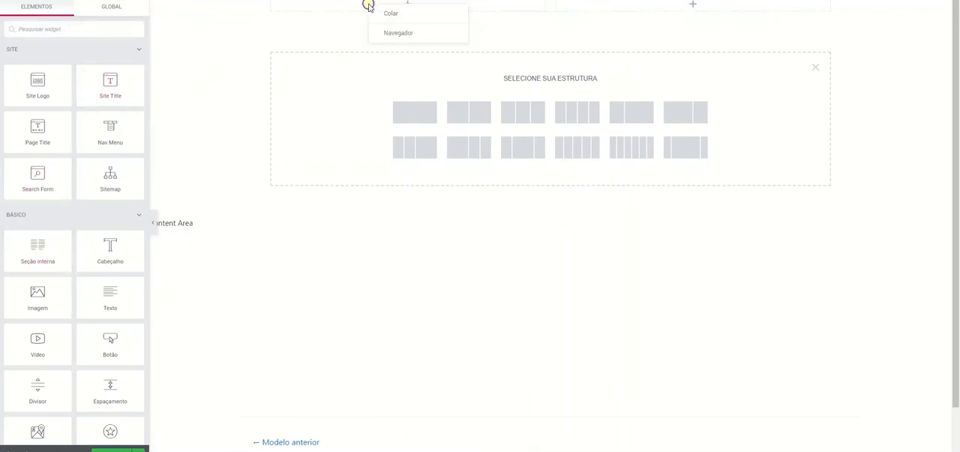
{"action": "right_click", "coordinate": [275, 6]}
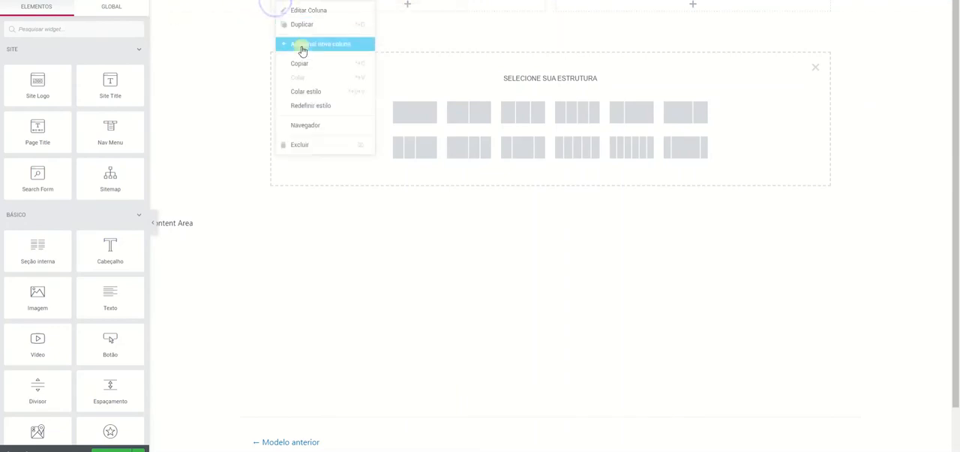
{"action": "left_click", "coordinate": [307, 142]}
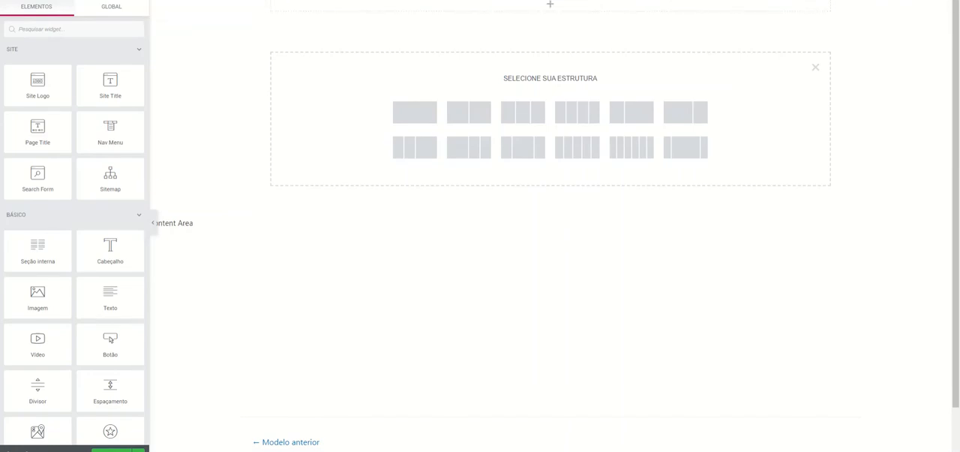
Give the outer section a classic background with the dark grey colour #54595f.
{"action": "left_click", "coordinate": [551, 1]}
{"action": "left_click", "coordinate": [69, 21]}
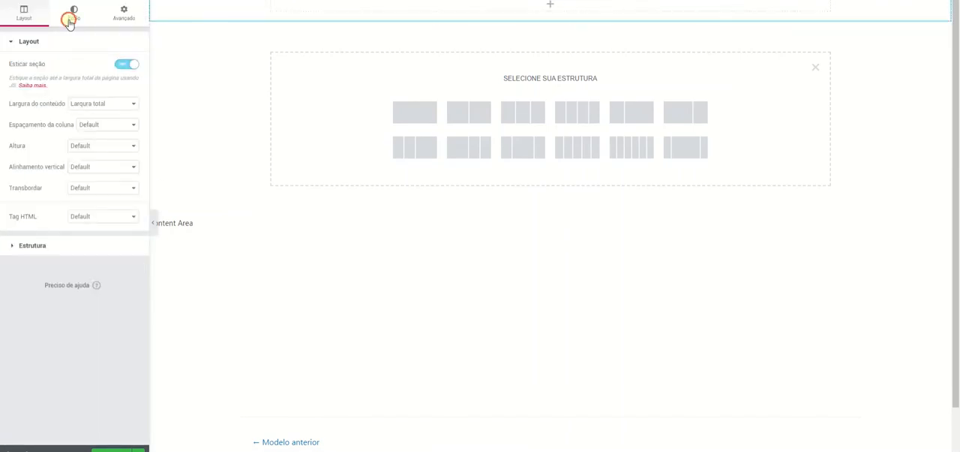
{"action": "left_click", "coordinate": [76, 88]}
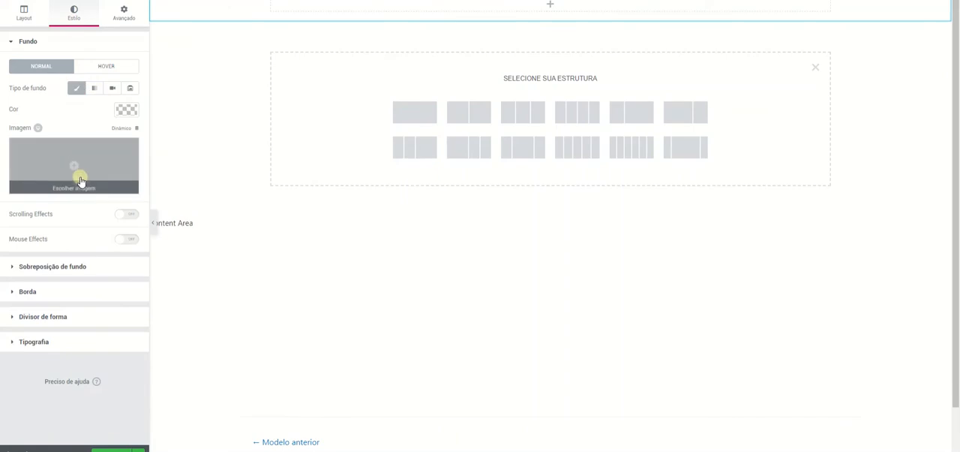
{"action": "left_click", "coordinate": [126, 110]}
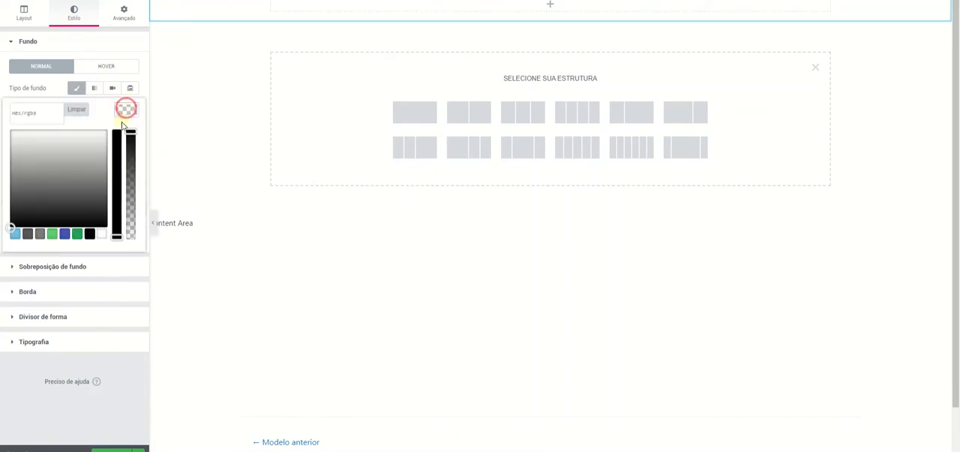
{"action": "left_click", "coordinate": [39, 234]}
{"action": "left_click", "coordinate": [27, 234]}
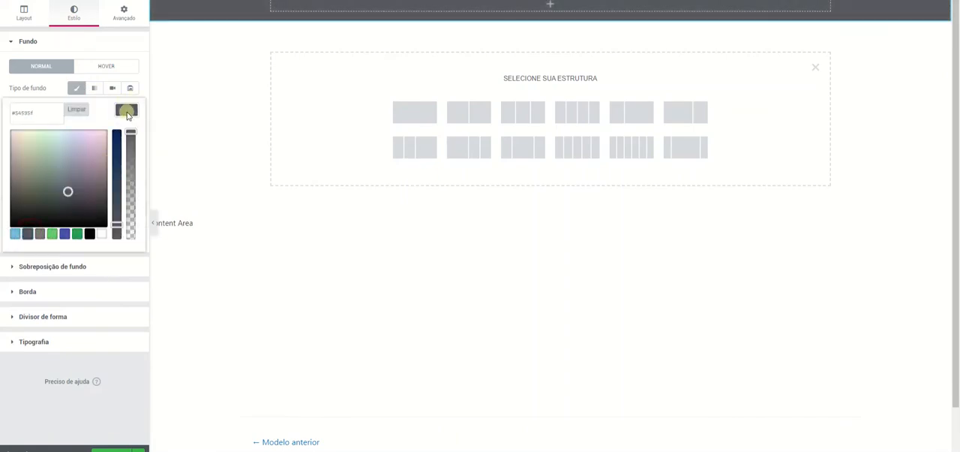
{"action": "left_click", "coordinate": [129, 111]}
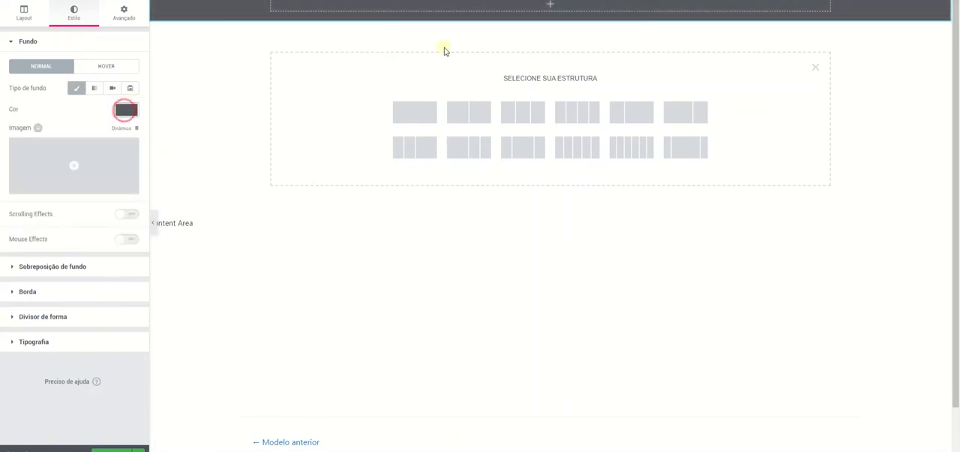
Add a new column to the inner section and narrow the first column, making the second about 82% wide.
{"action": "right_click", "coordinate": [497, 6]}
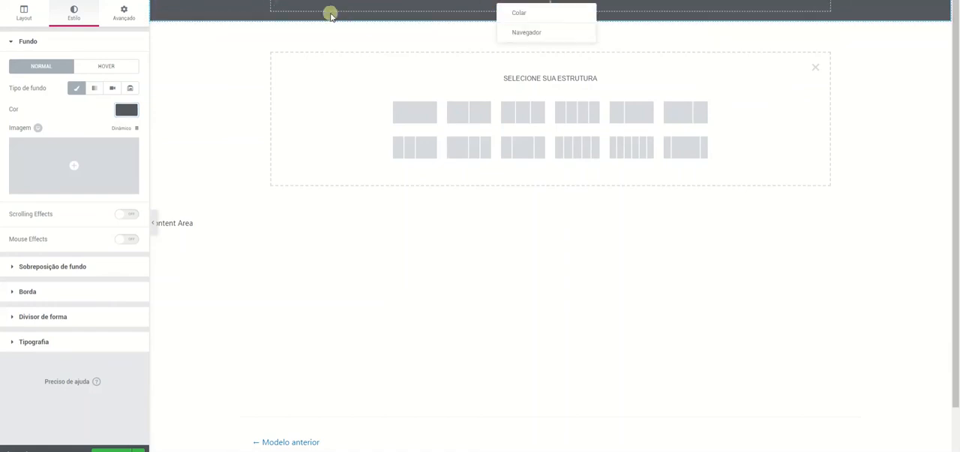
{"action": "right_click", "coordinate": [272, 4]}
{"action": "left_click", "coordinate": [307, 41]}
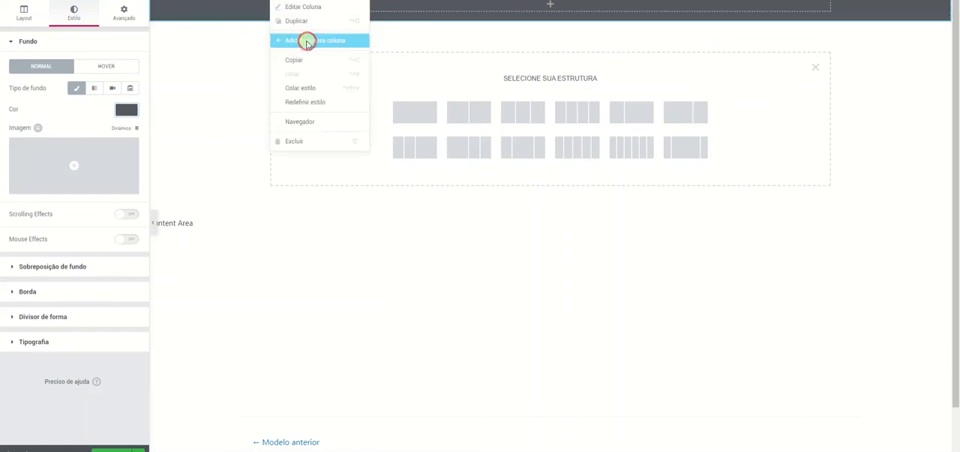
{"action": "left_click_drag", "start_coordinate": [544, 9], "coordinate": [371, 20]}
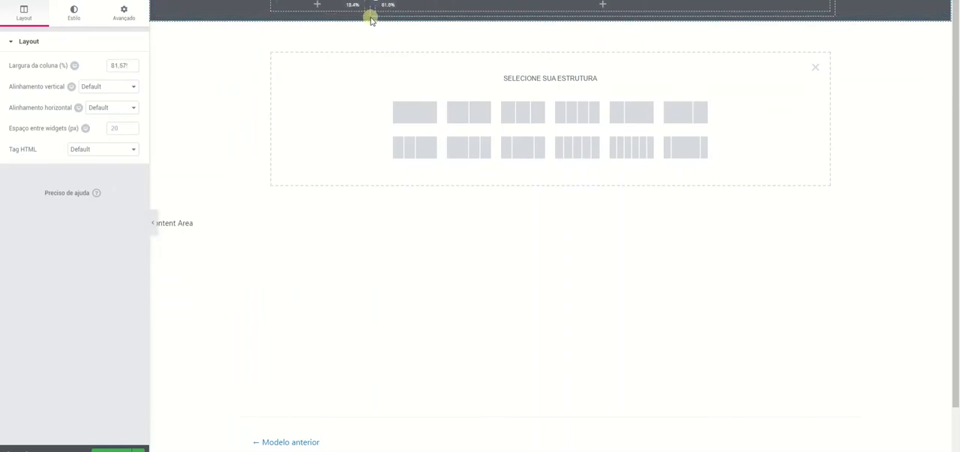
{"action": "left_click", "coordinate": [317, 6]}
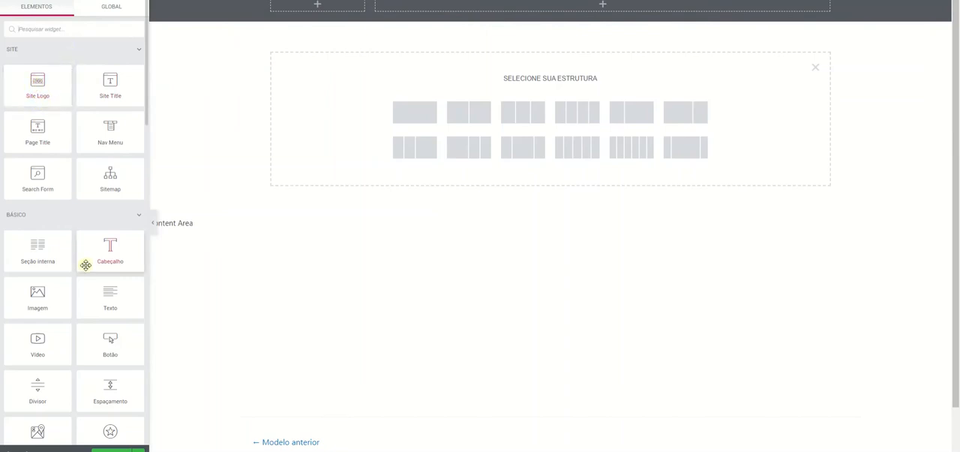
{"action": "left_click_drag", "start_coordinate": [37, 80], "coordinate": [343, 8]}
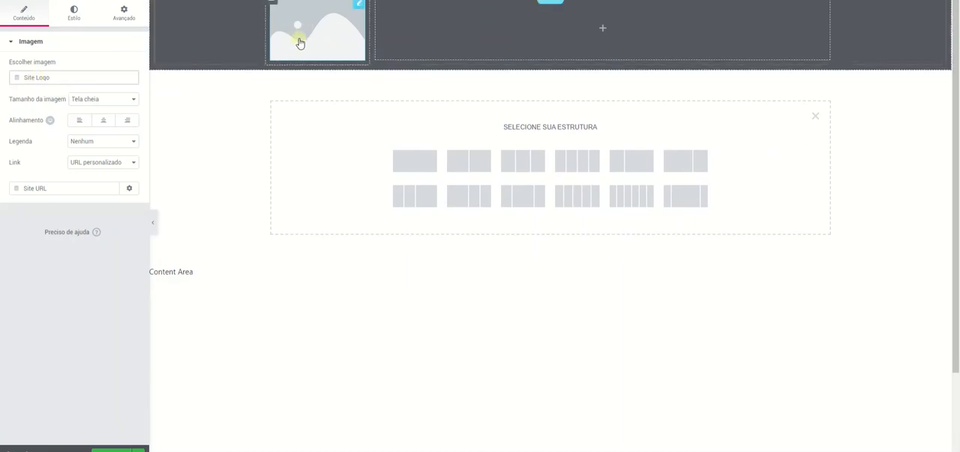
{"action": "right_click", "coordinate": [355, 7]}
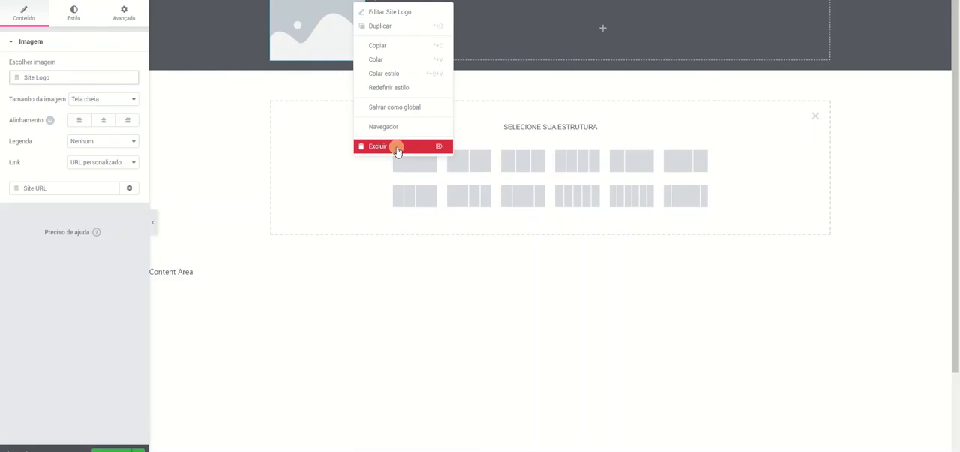
{"action": "left_click", "coordinate": [391, 146]}
Find the Imagem widget by searching for "ima" and place it in the inner section's narrow first column.
{"action": "left_click", "coordinate": [93, 29]}
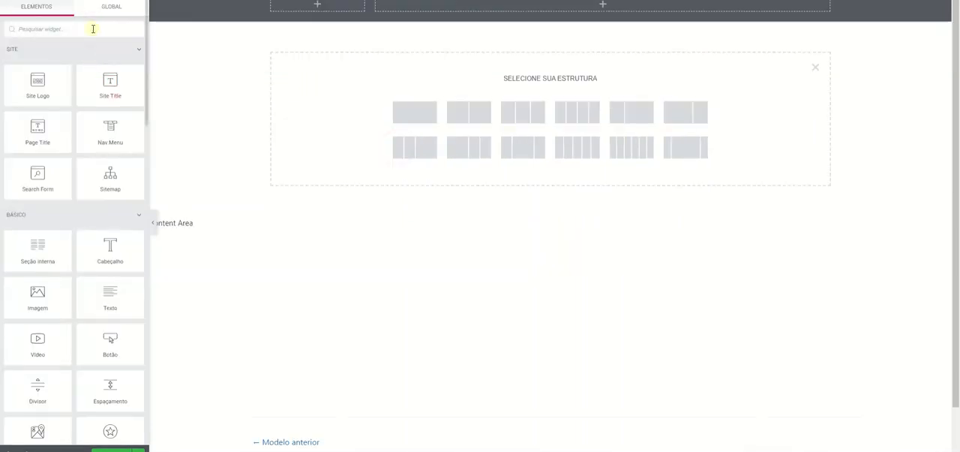
{"action": "type", "text": "ima"}
{"action": "left_click_drag", "start_coordinate": [38, 64], "coordinate": [321, 12]}
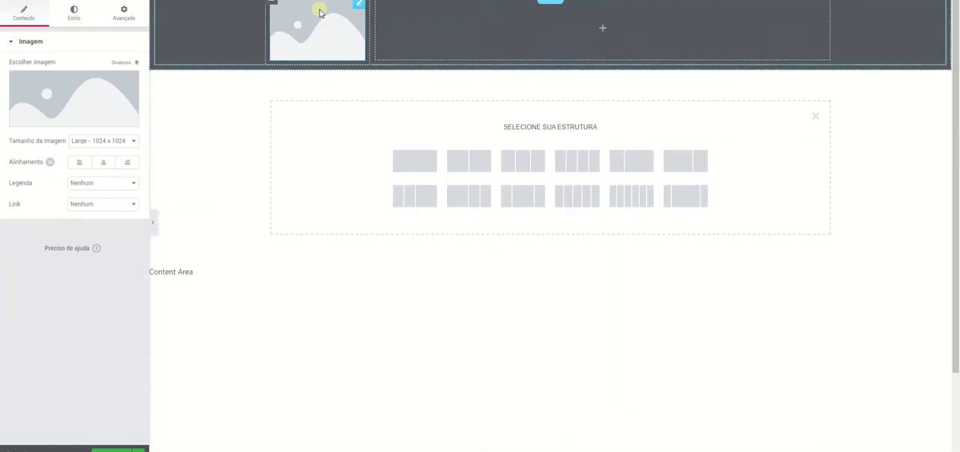
Insert the Donald Preston coffee logo from the media library into the image widget.
{"action": "left_click", "coordinate": [79, 114]}
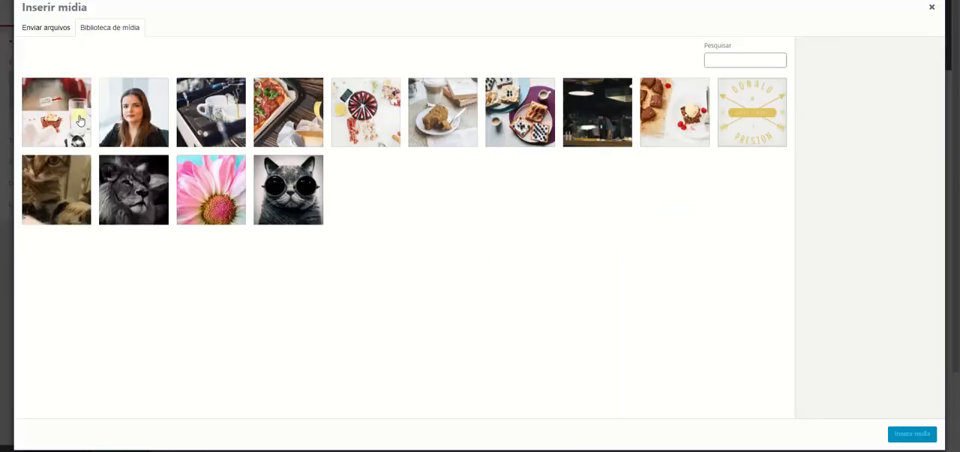
{"action": "left_click", "coordinate": [738, 125]}
{"action": "left_click", "coordinate": [913, 434]}
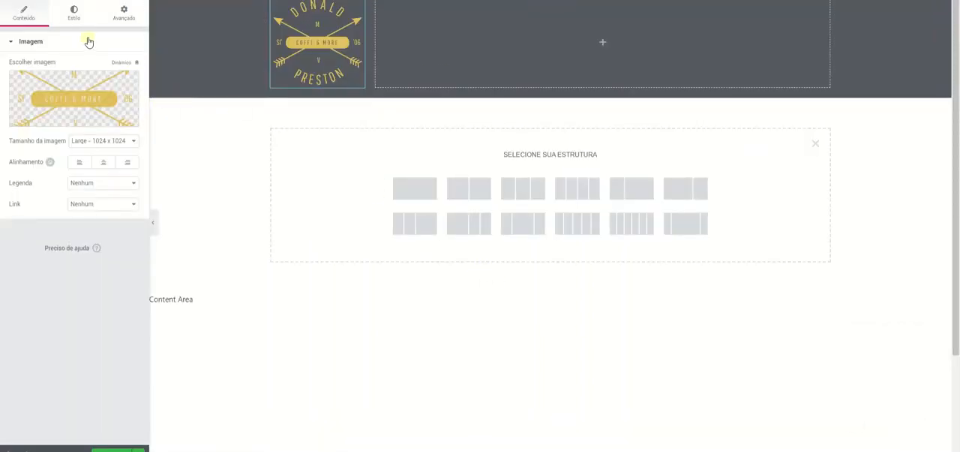
Find the Nav Menu widget by searching for "menu" and place it in the inner section's wide second column.
{"action": "left_click", "coordinate": [135, 3]}
{"action": "left_click", "coordinate": [107, 33]}
{"action": "type", "text": "menu"}
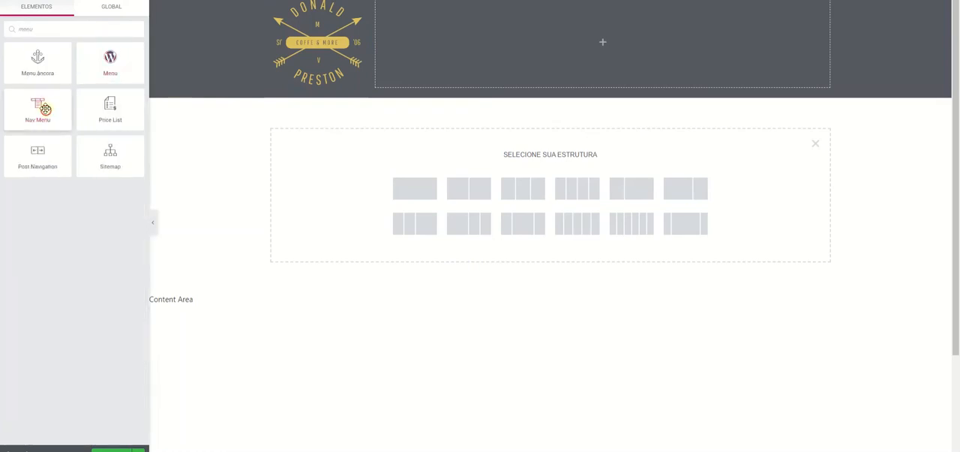
{"action": "left_click_drag", "start_coordinate": [39, 107], "coordinate": [657, 34]}
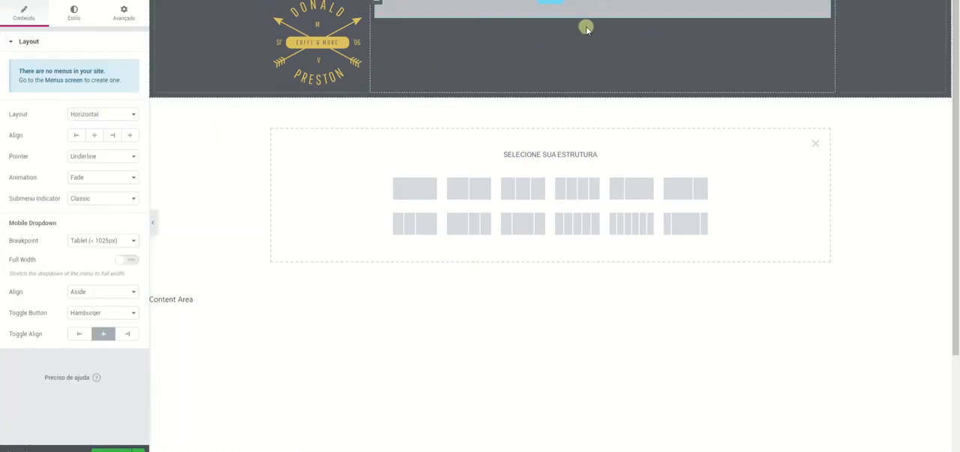
{"action": "left_click", "coordinate": [821, 6]}
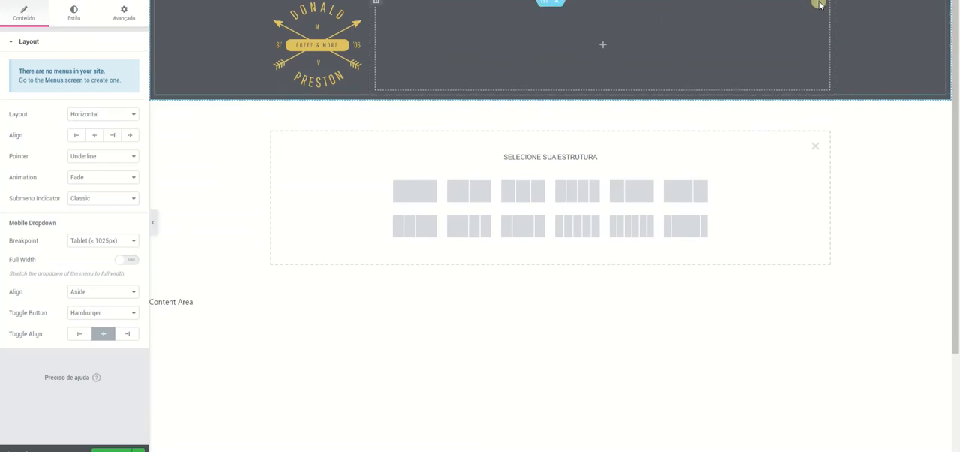
{"action": "left_click_drag", "start_coordinate": [820, 6], "coordinate": [759, 46]}
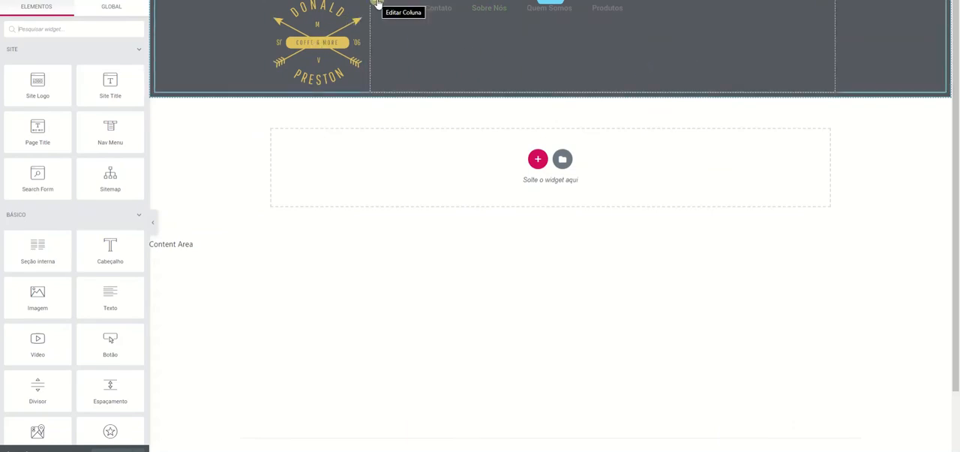
Set the vertical alignment of the navigation menu's column to Meio.
{"action": "right_click", "coordinate": [382, 8]}
{"action": "left_click", "coordinate": [400, 11]}
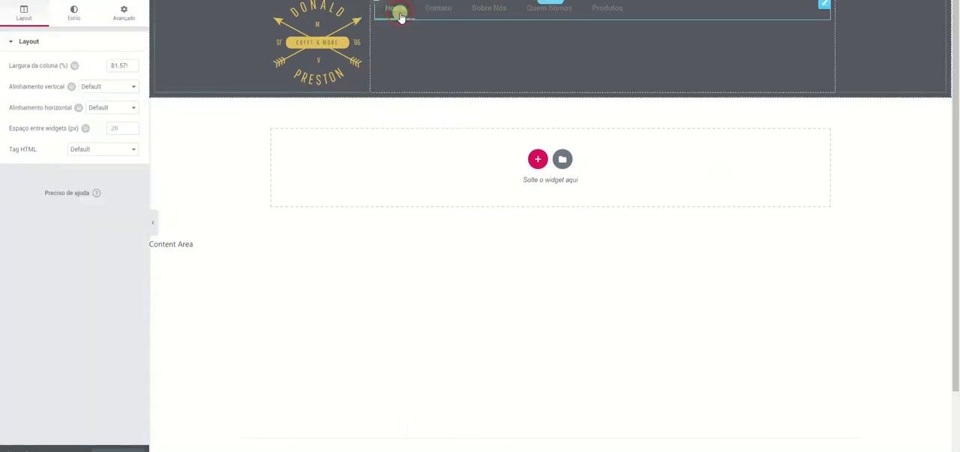
{"action": "left_click", "coordinate": [111, 88]}
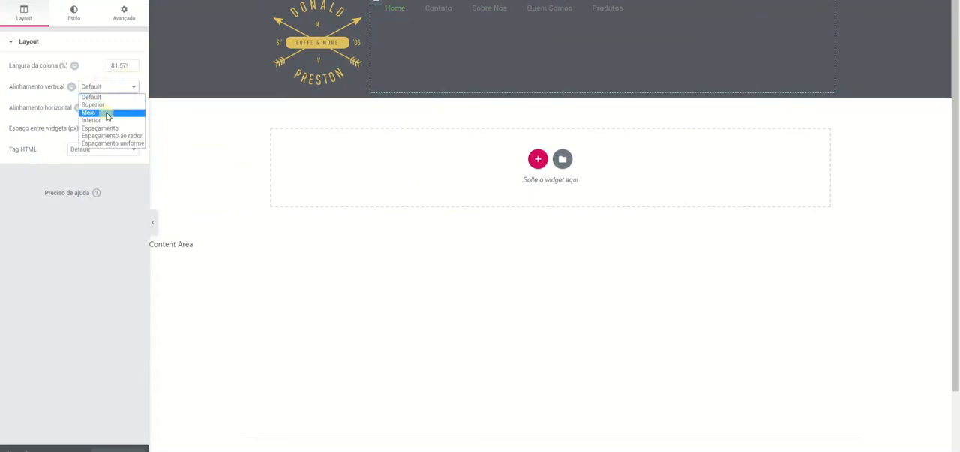
{"action": "left_click", "coordinate": [107, 112]}
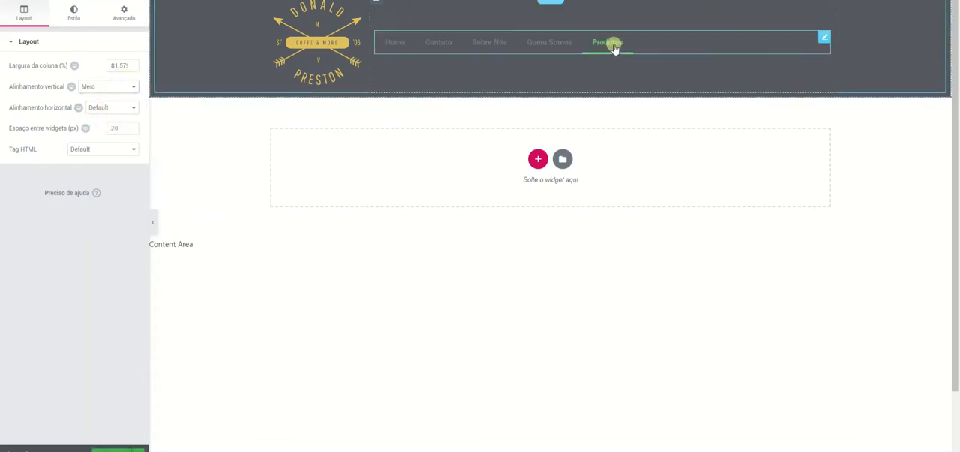
Try narrowing the logo column so that the menu column is about 84% wide.
{"action": "mouse_move", "coordinate": [369, 24]}
{"action": "left_mouse_down"}
{"action": "mouse_move", "coordinate": [399, 28]}
{"action": "mouse_move", "coordinate": [378, 41]}
{"action": "mouse_move", "coordinate": [359, 35]}
{"action": "left_mouse_up"}
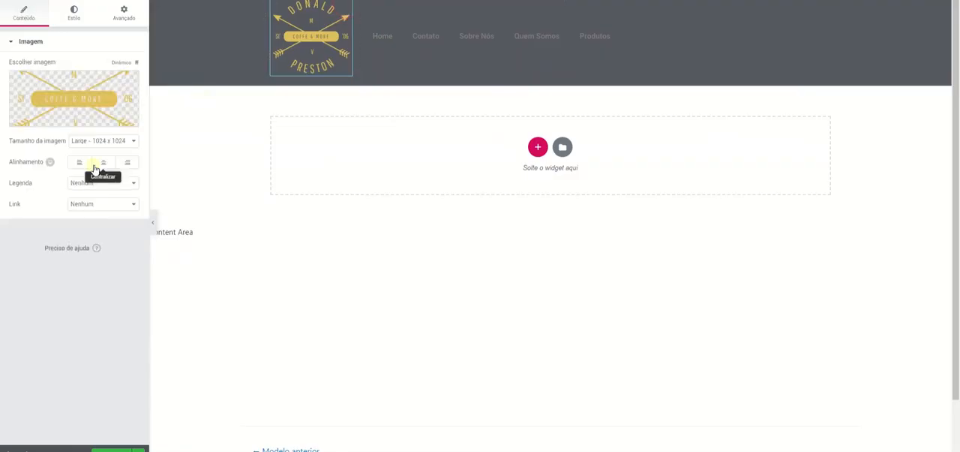
{"action": "left_click", "coordinate": [106, 141]}
{"action": "left_click", "coordinate": [105, 159]}
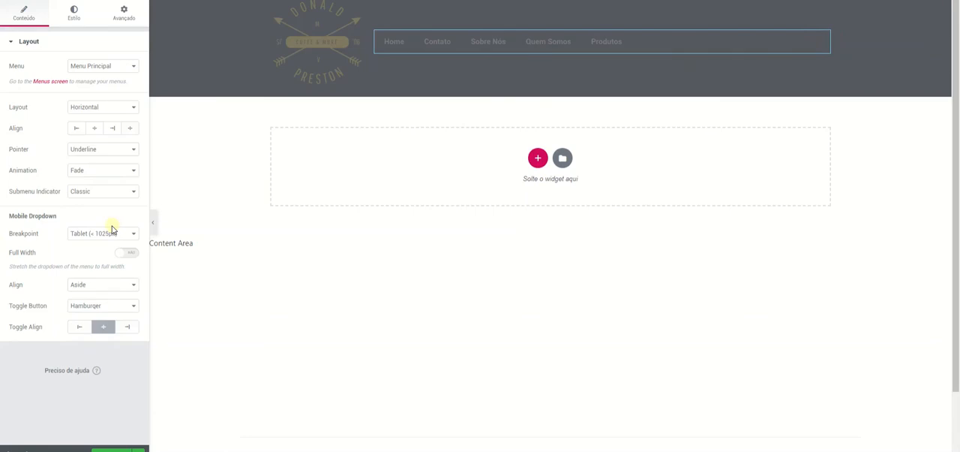
Align the navigation menu to the right and set its normal text color to white #ffffff.
{"action": "left_click", "coordinate": [112, 128]}
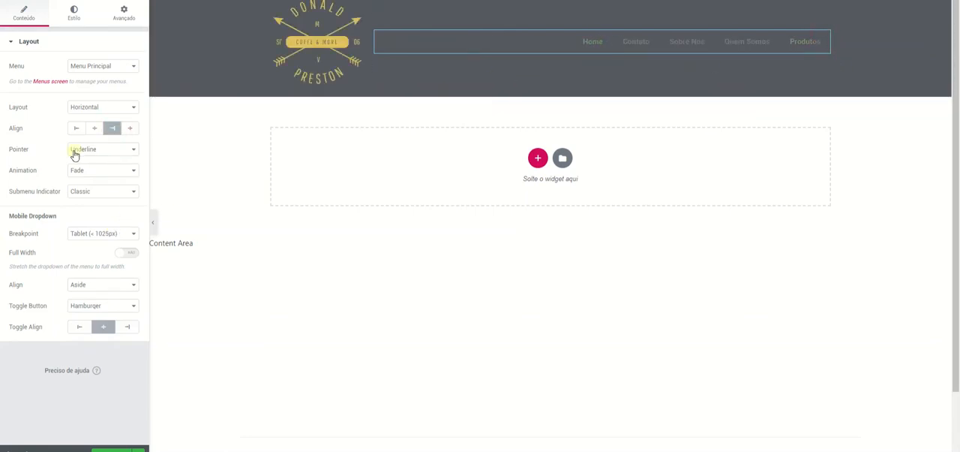
{"action": "left_click", "coordinate": [75, 15]}
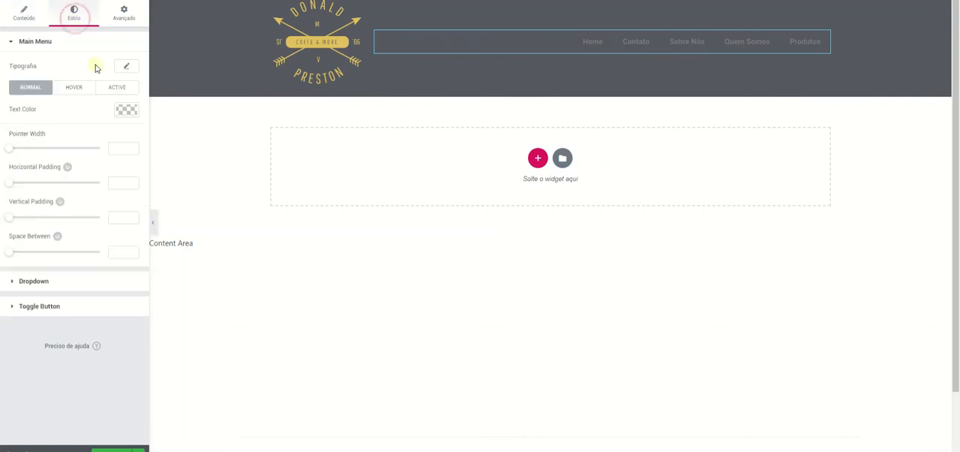
{"action": "left_click", "coordinate": [126, 109]}
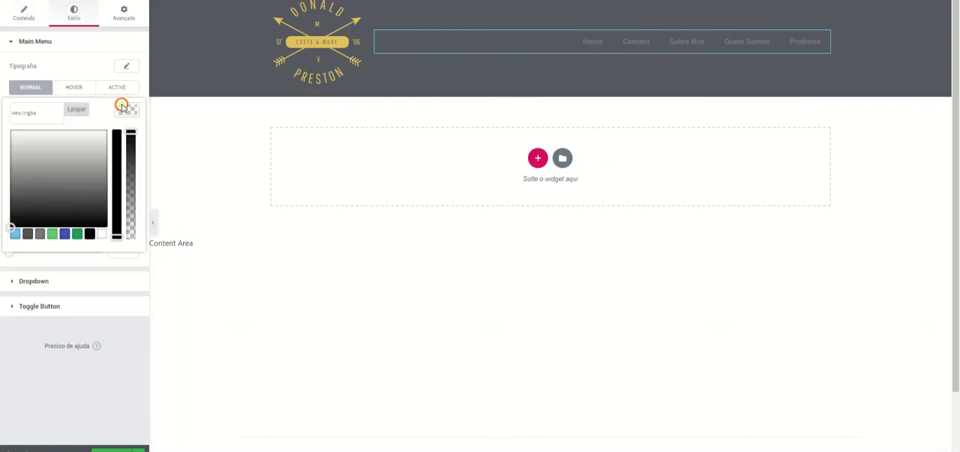
{"action": "left_click", "coordinate": [101, 233]}
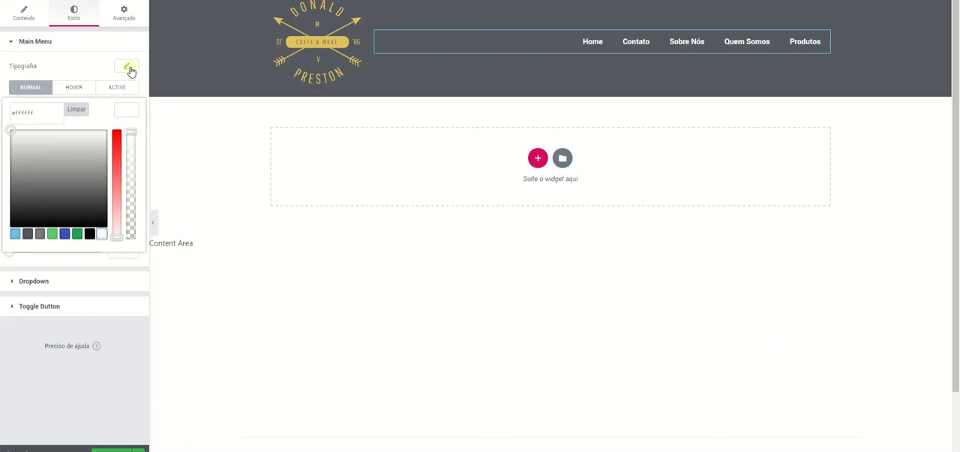
Set the hover text color of the navigation menu items to dark green.
{"action": "left_click", "coordinate": [75, 88]}
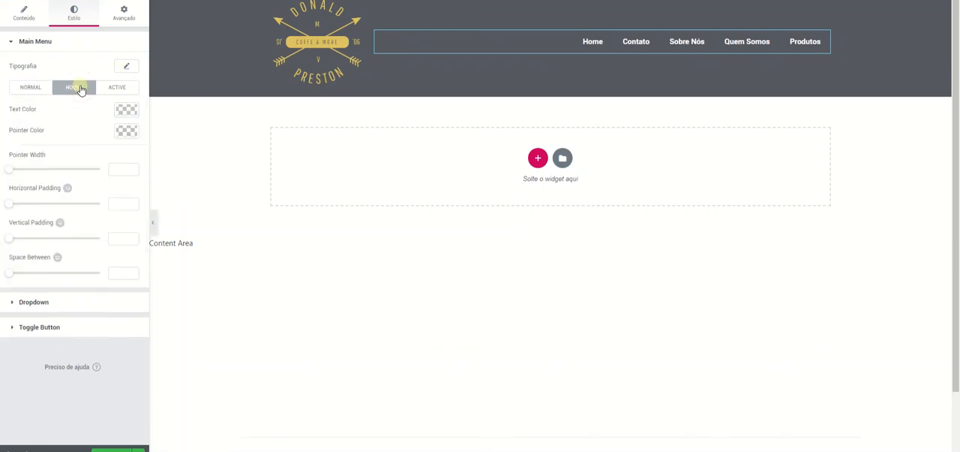
{"action": "left_click", "coordinate": [125, 111]}
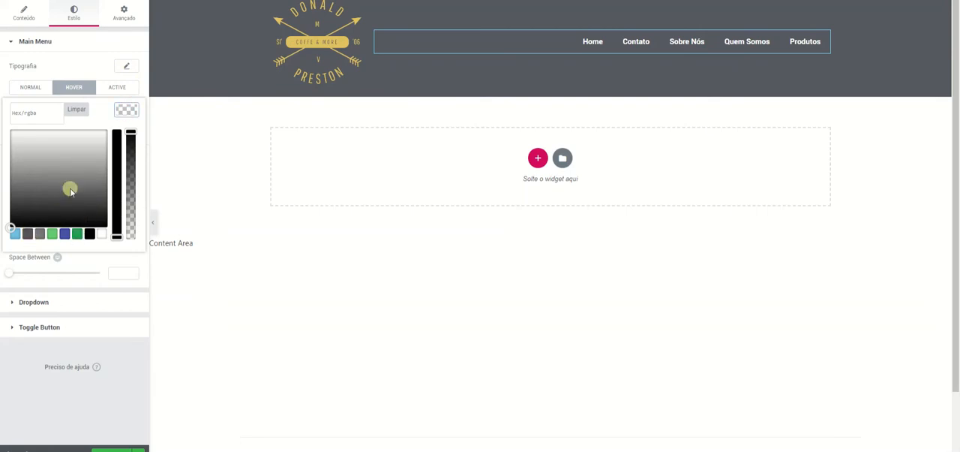
{"action": "left_click", "coordinate": [76, 234]}
{"action": "left_click", "coordinate": [126, 110]}
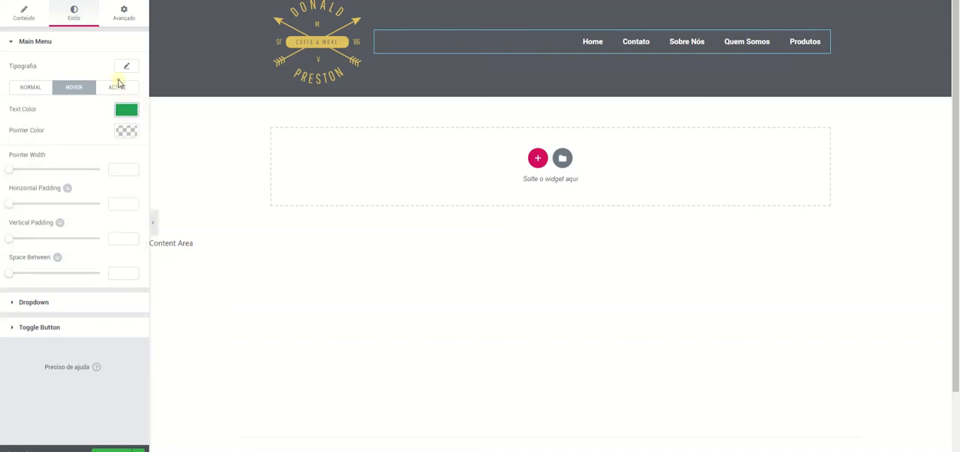
Set the active text color of the navigation menu items to light blue.
{"action": "left_click", "coordinate": [117, 88]}
{"action": "left_click", "coordinate": [124, 109]}
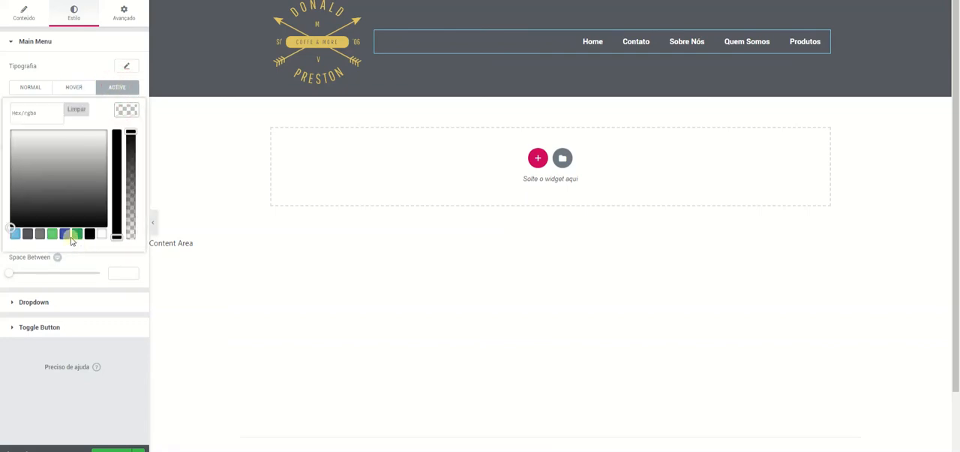
{"action": "left_click", "coordinate": [15, 234]}
{"action": "left_click", "coordinate": [124, 110]}
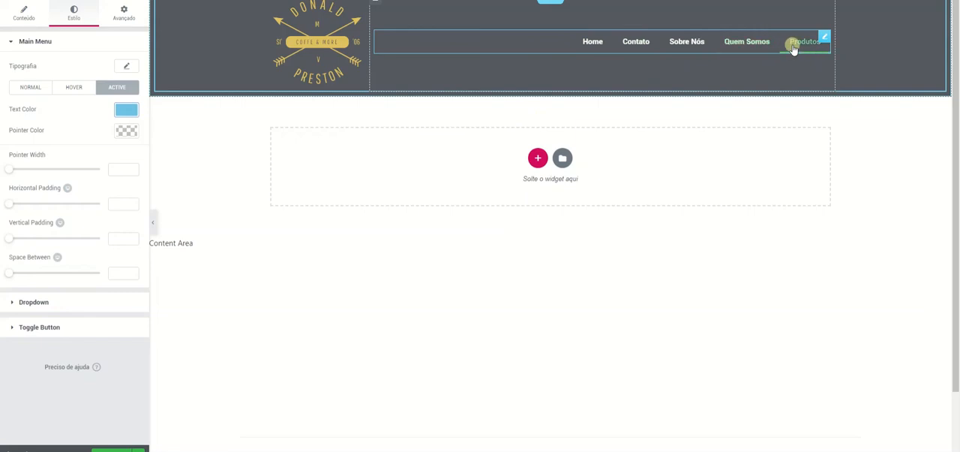
{"action": "left_click", "coordinate": [575, 85]}
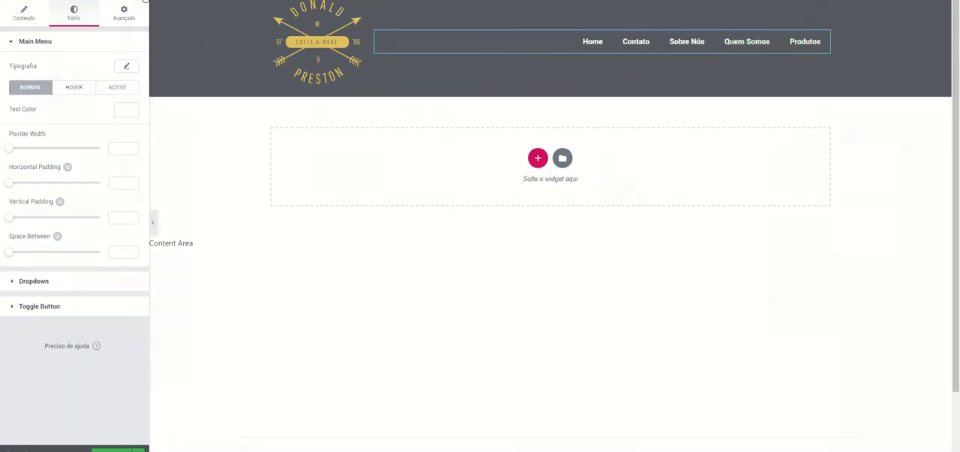
Search for the Ícones sociais widget and place it above the navigation menu in the second column.
{"action": "left_click", "coordinate": [138, 1]}
{"action": "left_click", "coordinate": [102, 30]}
{"action": "type", "text": "rede"}
{"action": "key", "text": "BackSpace"}
{"action": "key", "text": "BackSpace"}
{"action": "key", "text": "BackSpace"}
{"action": "key", "text": "BackSpace"}
{"action": "type", "text": "so"}
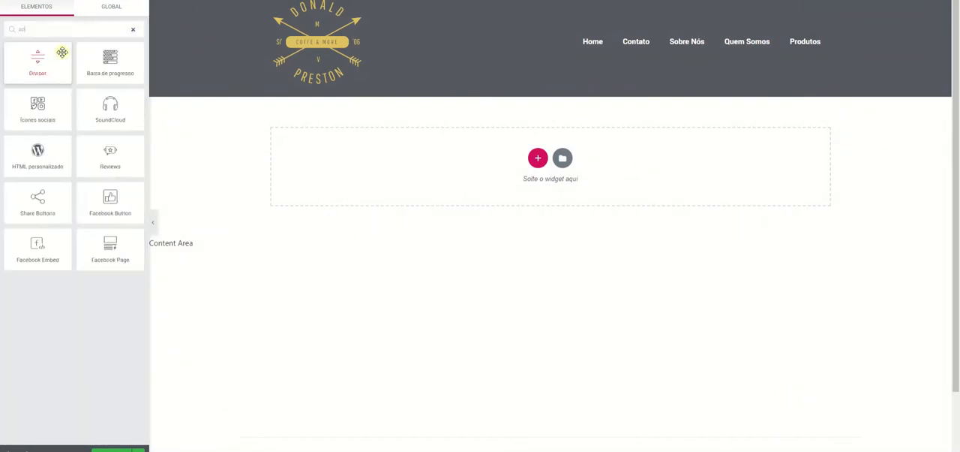
{"action": "left_click_drag", "start_coordinate": [39, 103], "coordinate": [794, 30]}
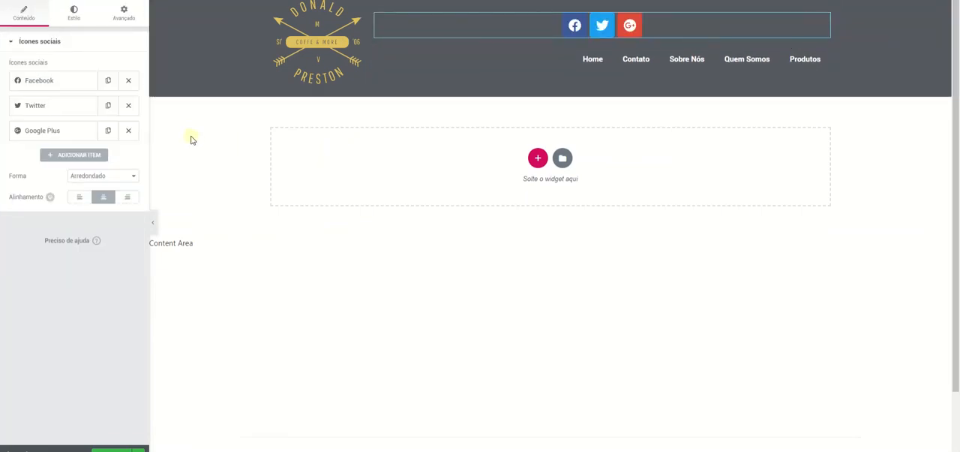
Align the social icons to the right and set their size to 19.
{"action": "left_click", "coordinate": [126, 196]}
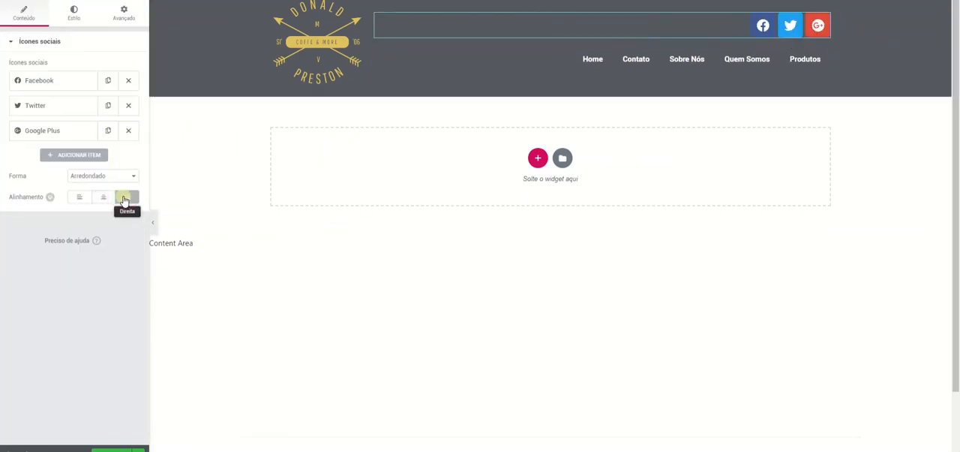
{"action": "left_click", "coordinate": [73, 15]}
{"action": "left_click_drag", "start_coordinate": [12, 105], "coordinate": [16, 106]}
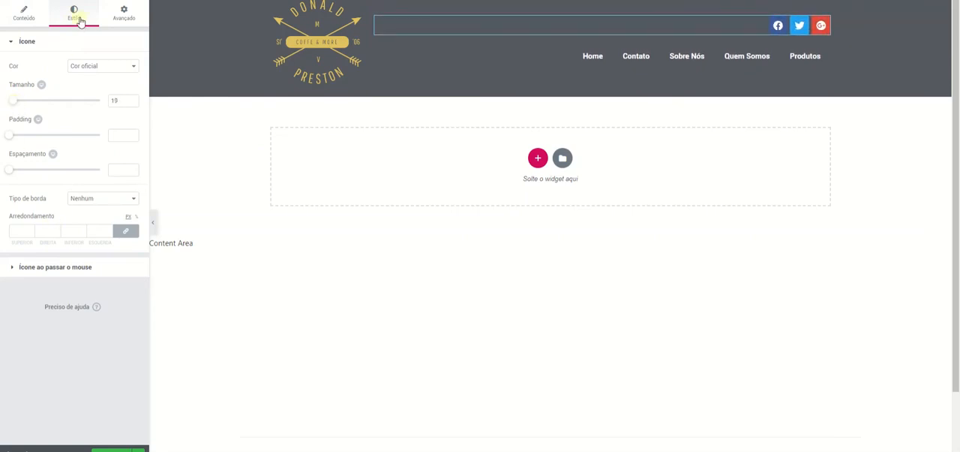
Give the social icons custom colors with a dark grey primary and white secondary, size 21 and padding 0.1.
{"action": "left_click", "coordinate": [84, 66]}
{"action": "left_click", "coordinate": [90, 87]}
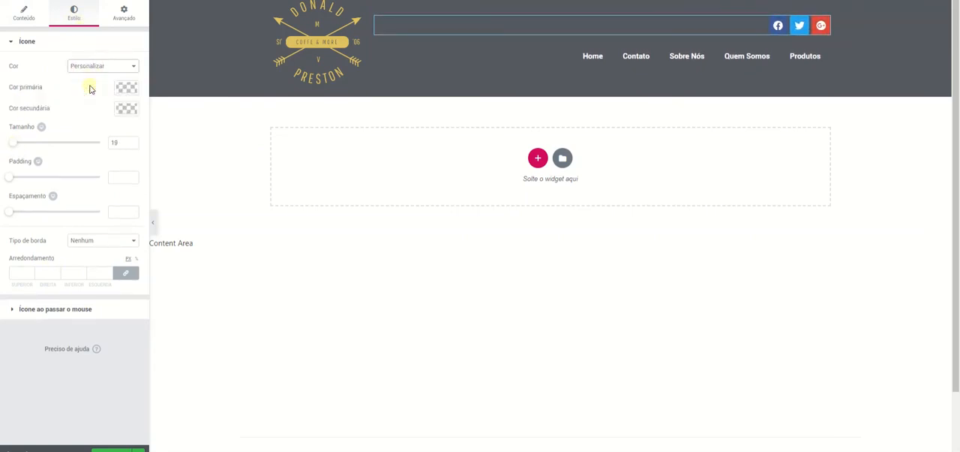
{"action": "left_click", "coordinate": [125, 111]}
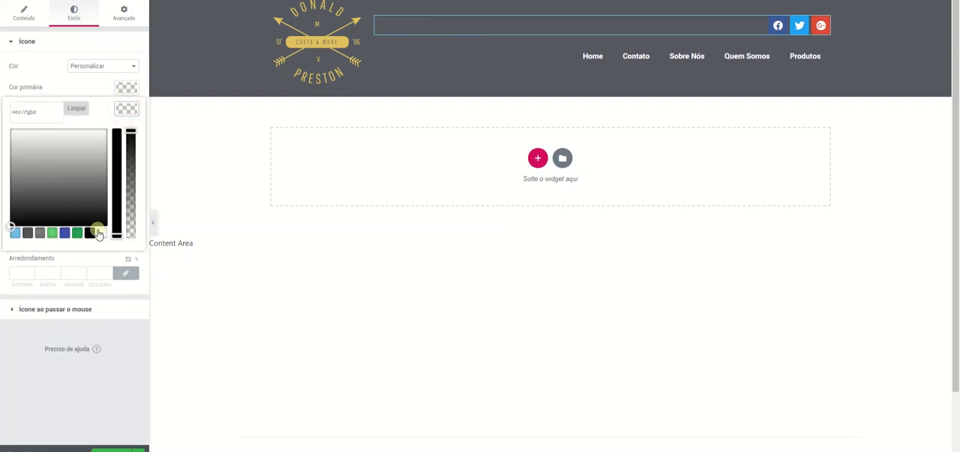
{"action": "left_click", "coordinate": [123, 88]}
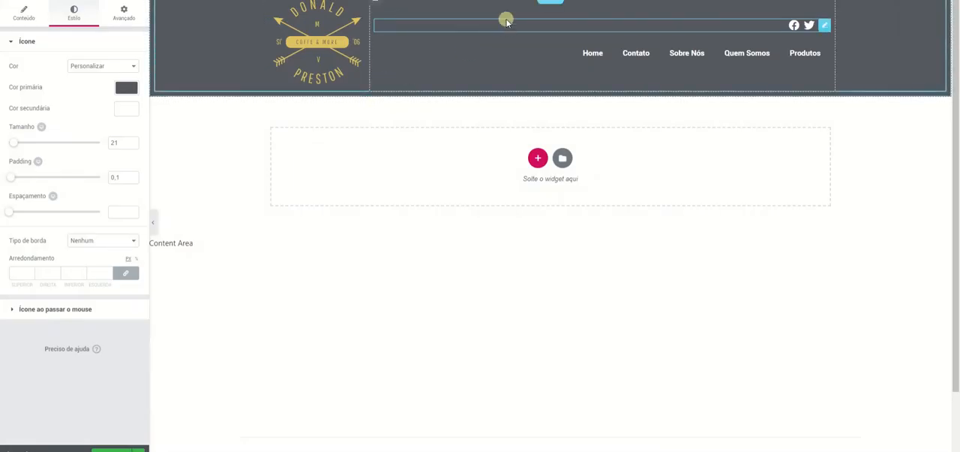
Unlink the outer section's border radius values and set the Inferior radius to 5.
{"action": "left_click", "coordinate": [551, 2]}
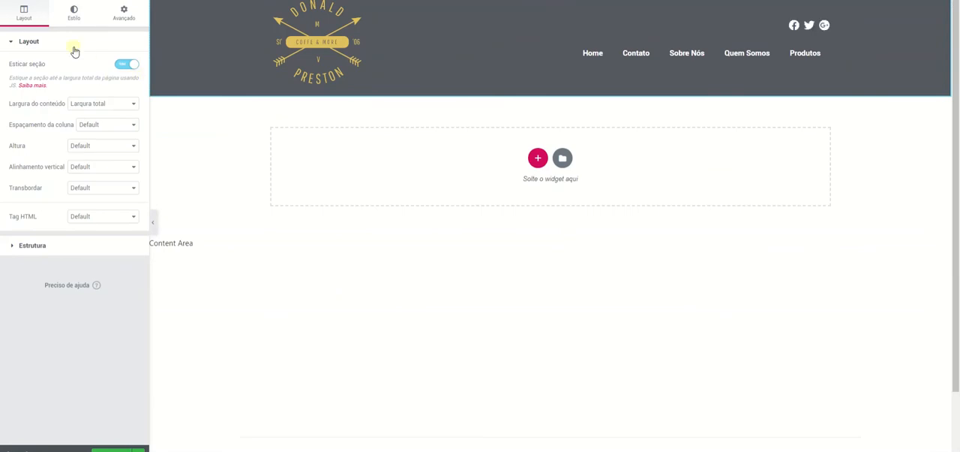
{"action": "left_click", "coordinate": [70, 16]}
{"action": "left_click", "coordinate": [43, 291]}
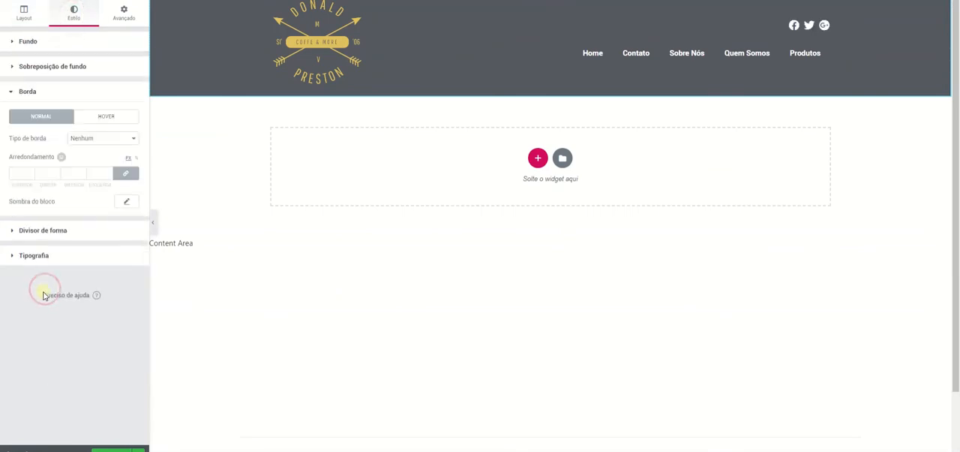
{"action": "left_click", "coordinate": [126, 173]}
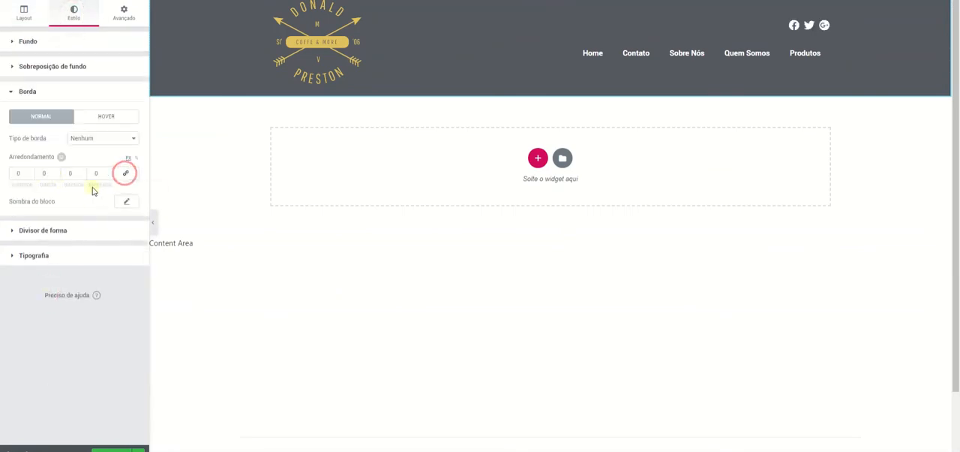
{"action": "left_click", "coordinate": [74, 172]}
{"action": "type", "text": "5"}
Give the outer section a Sólido border in green #23a455.
{"action": "left_click", "coordinate": [92, 138]}
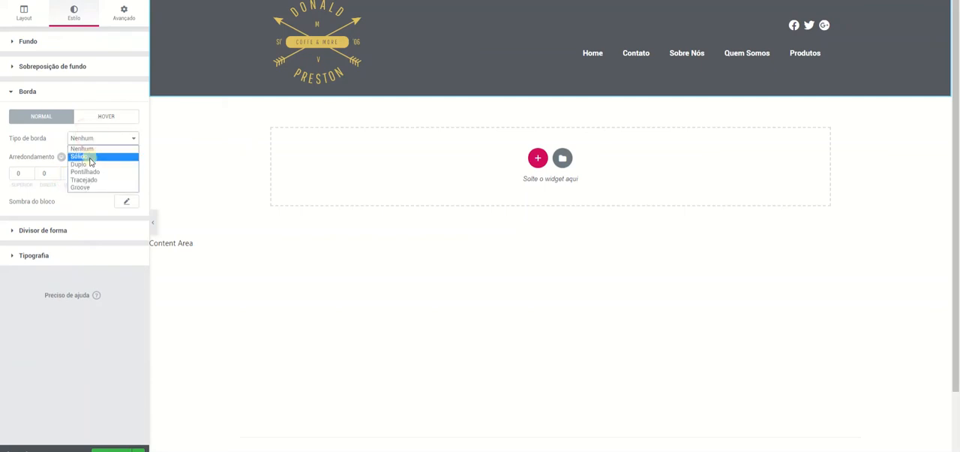
{"action": "left_click", "coordinate": [86, 154]}
{"action": "left_click", "coordinate": [128, 207]}
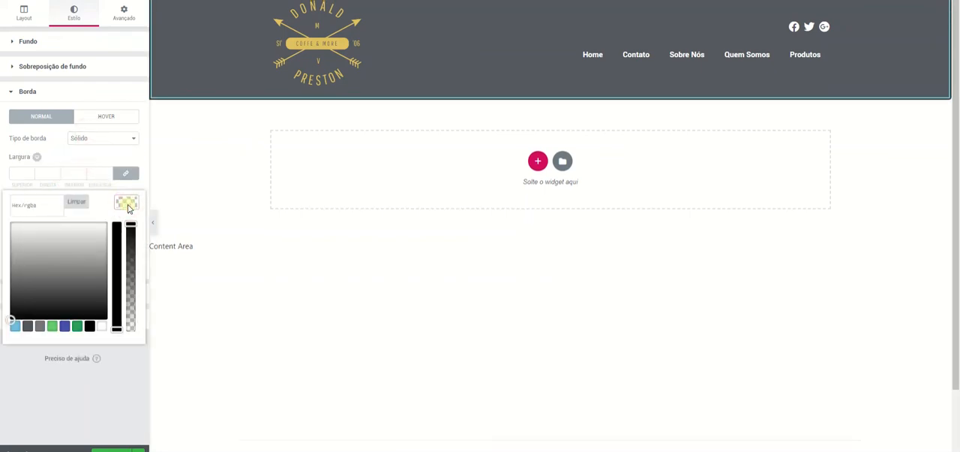
{"action": "left_click", "coordinate": [78, 327]}
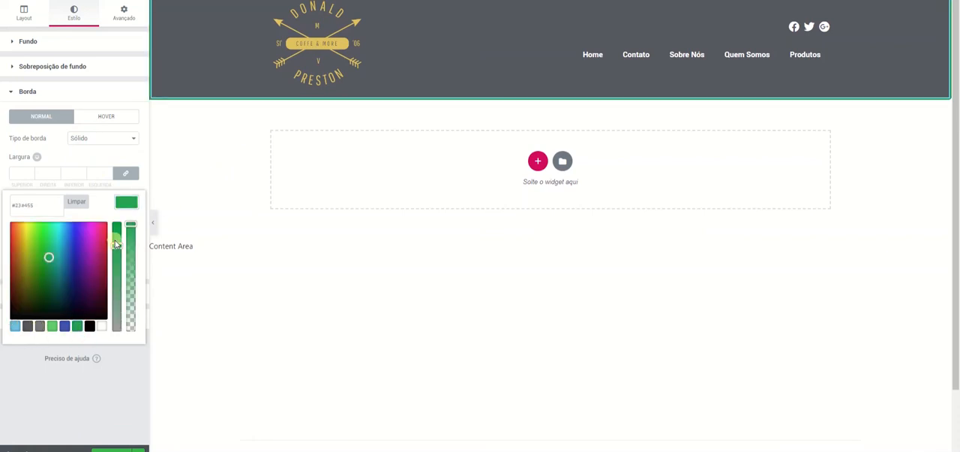
{"action": "left_click", "coordinate": [122, 202]}
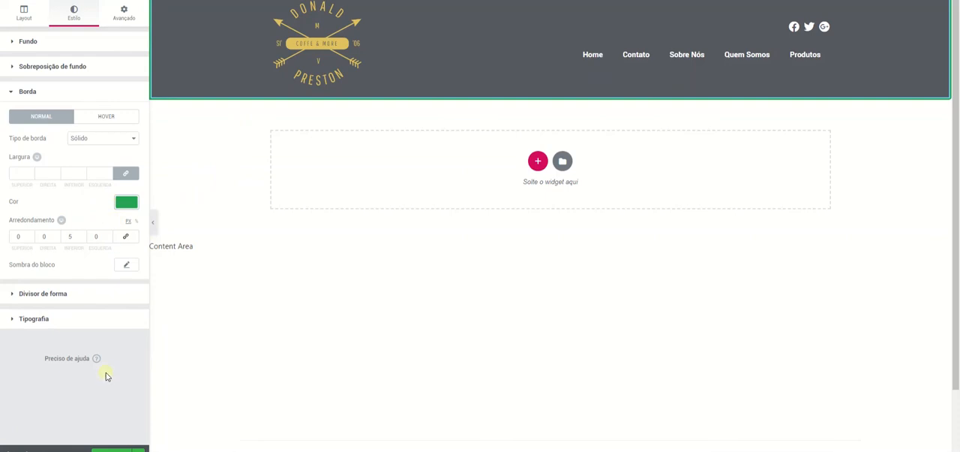
{"action": "left_click", "coordinate": [114, 450]}
{"action": "key", "text": "Escape"}
{"action": "left_click", "coordinate": [118, 449]}
{"action": "left_click", "coordinate": [752, 425]}
Set the outer section's border width to 0 on all sides.
{"action": "left_click", "coordinate": [46, 174]}
{"action": "type", "text": "0"}
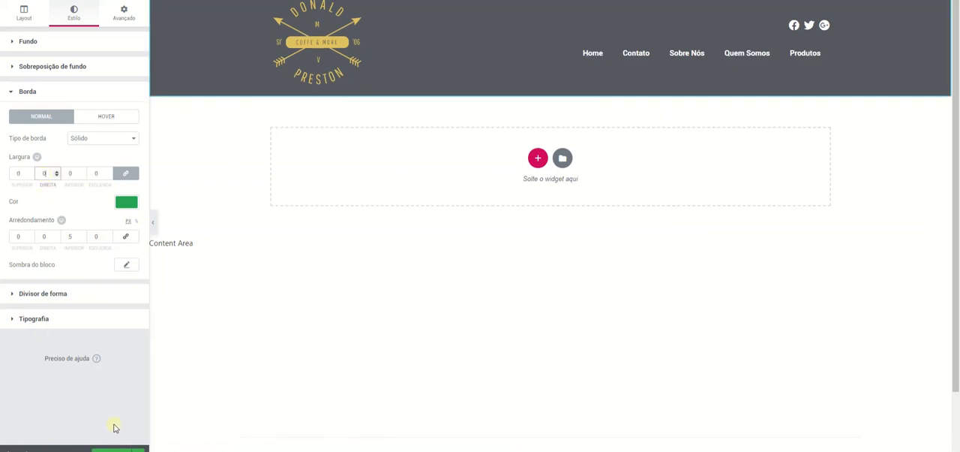
Publish the header template with a display condition that includes the Entire Site.
{"action": "left_click", "coordinate": [116, 449]}
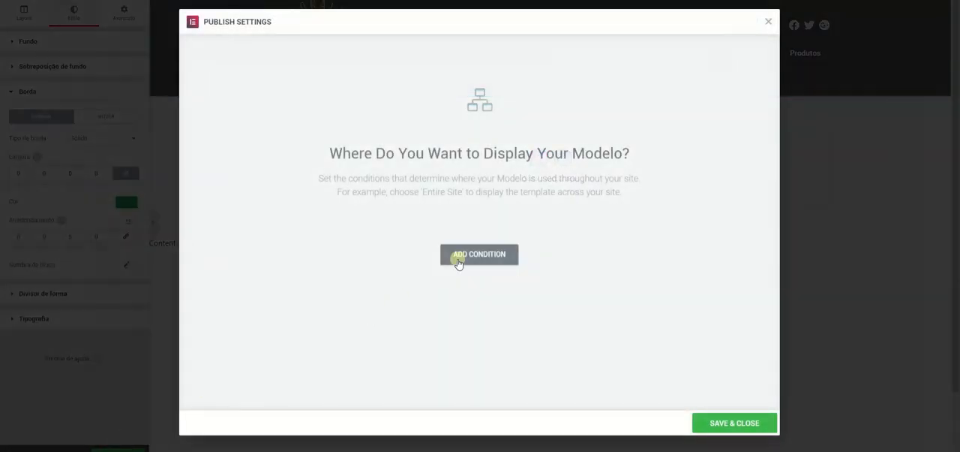
{"action": "left_click", "coordinate": [470, 254]}
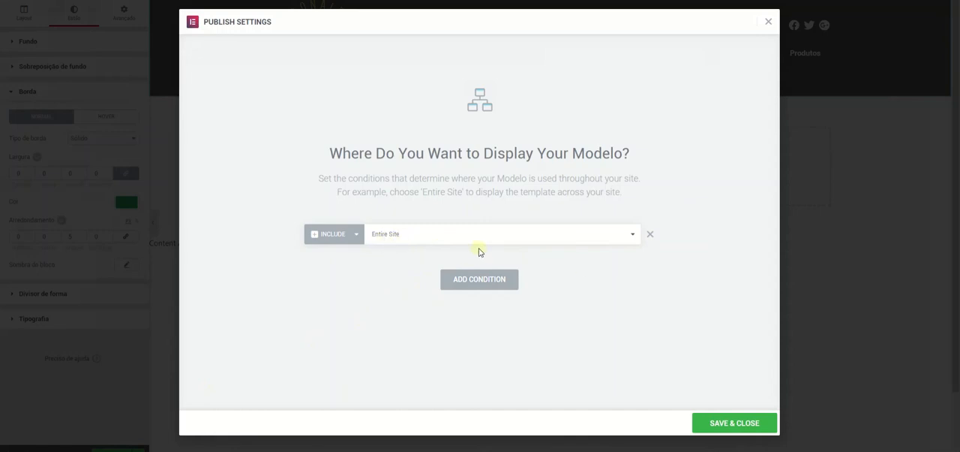
{"action": "left_click", "coordinate": [488, 244]}
{"action": "left_click", "coordinate": [487, 238]}
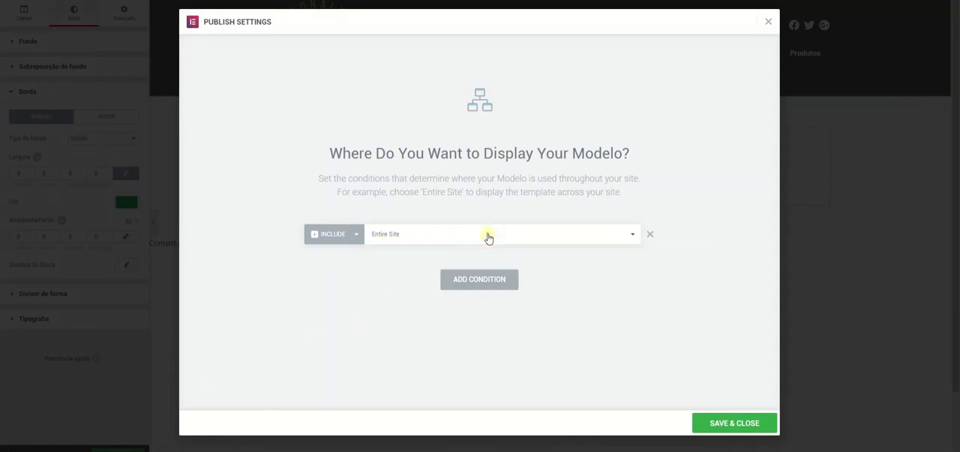
{"action": "left_click", "coordinate": [451, 235]}
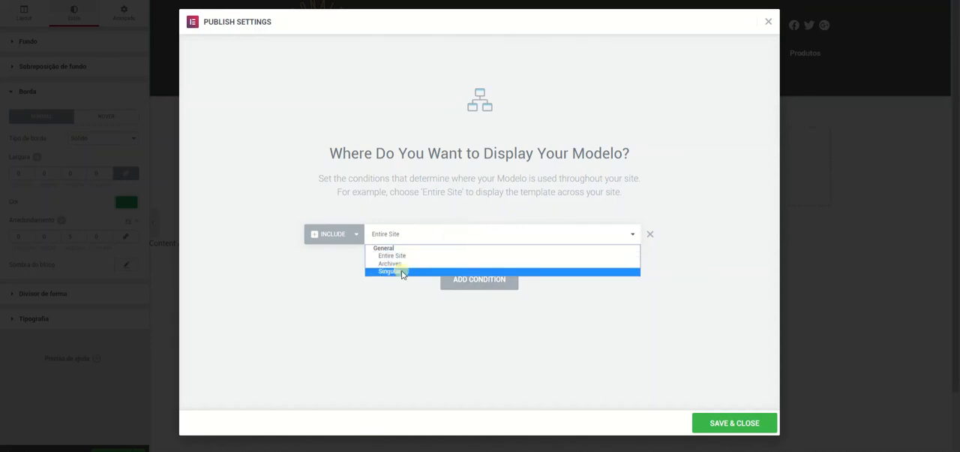
{"action": "left_click", "coordinate": [414, 242]}
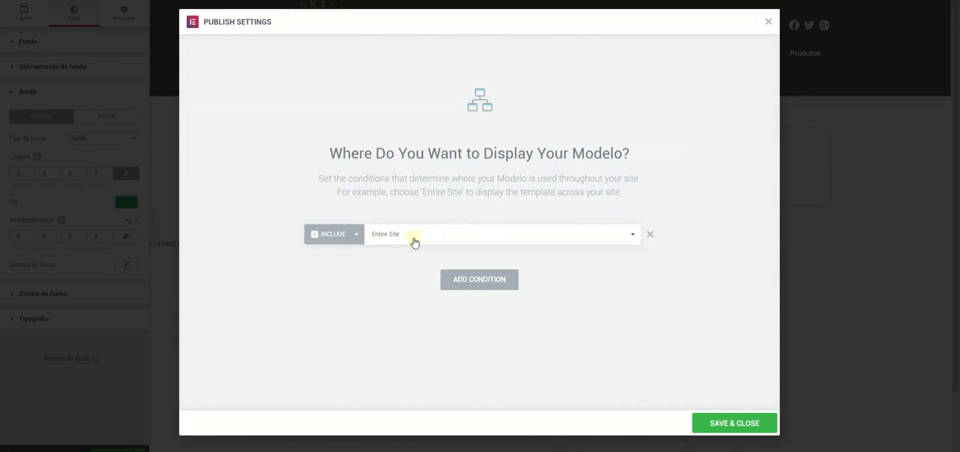
{"action": "left_click", "coordinate": [756, 424]}
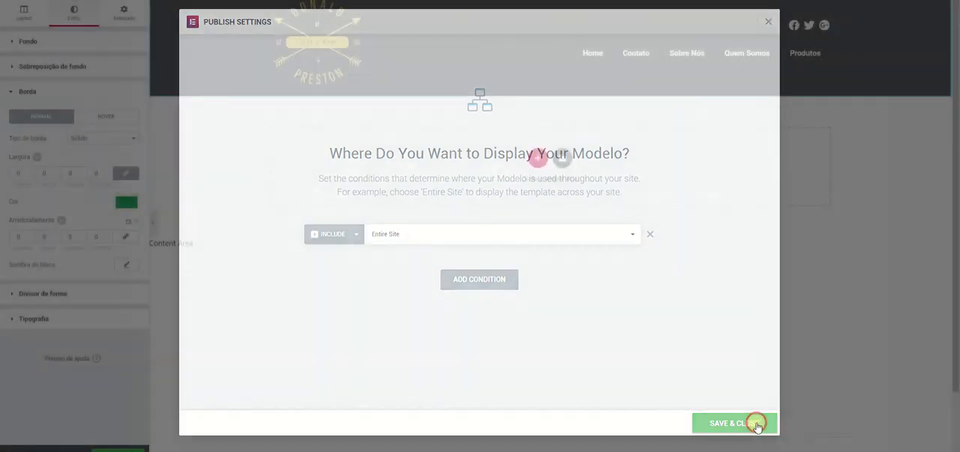